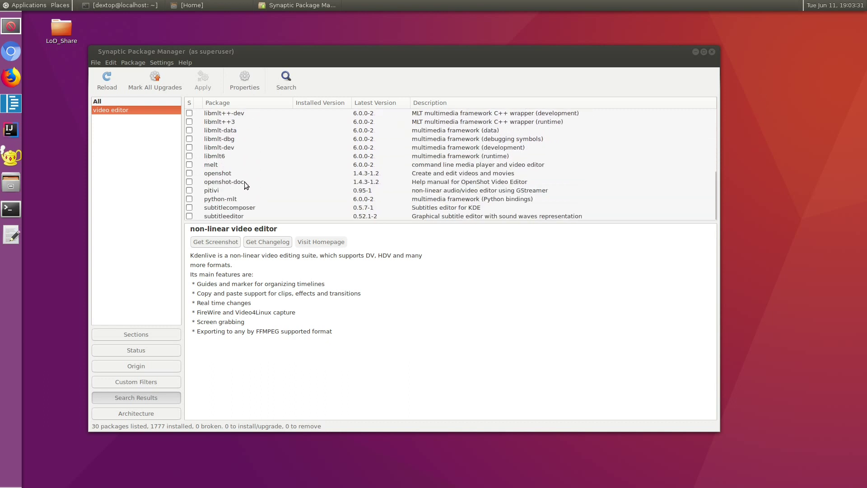
# Show the description of openshot 1.4.3-1.2 in the 'video editor' search results
pyautogui.click(262, 176)
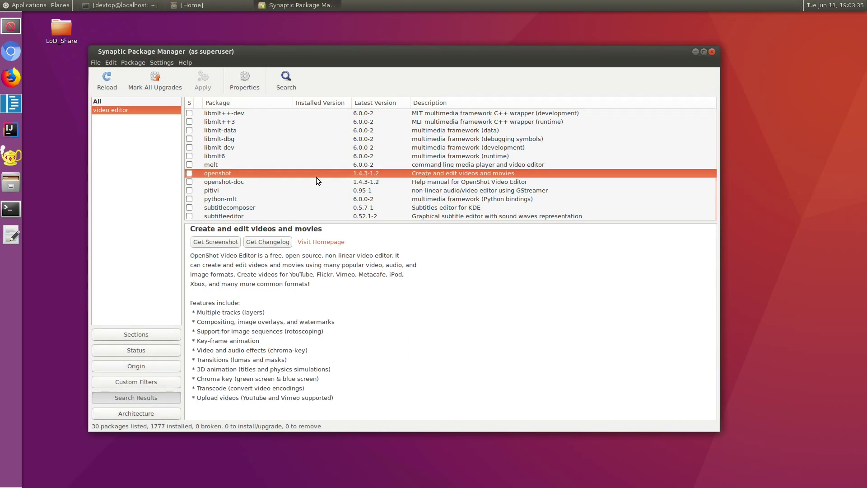
# Mark openshot and its required dependencies for installation, then review the 73-package, 197 MB summary
pyautogui.click(190, 175)
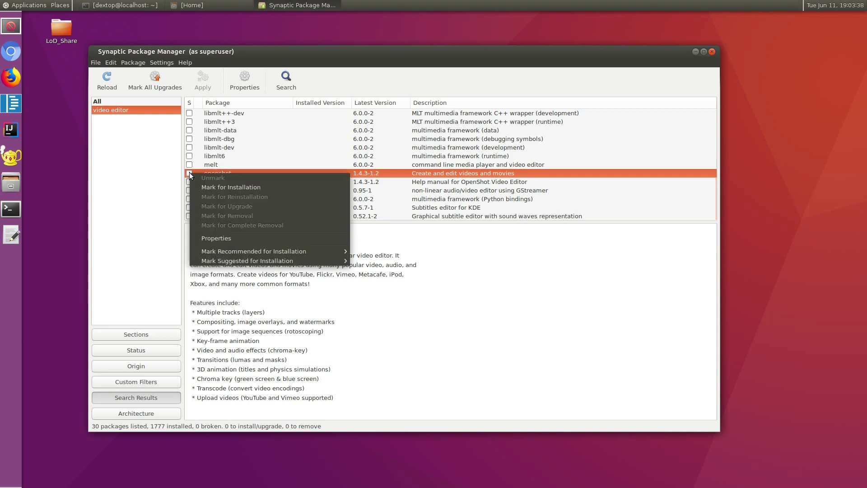
pyautogui.click(234, 188)
pyautogui.scroll(-5, 378, 251)
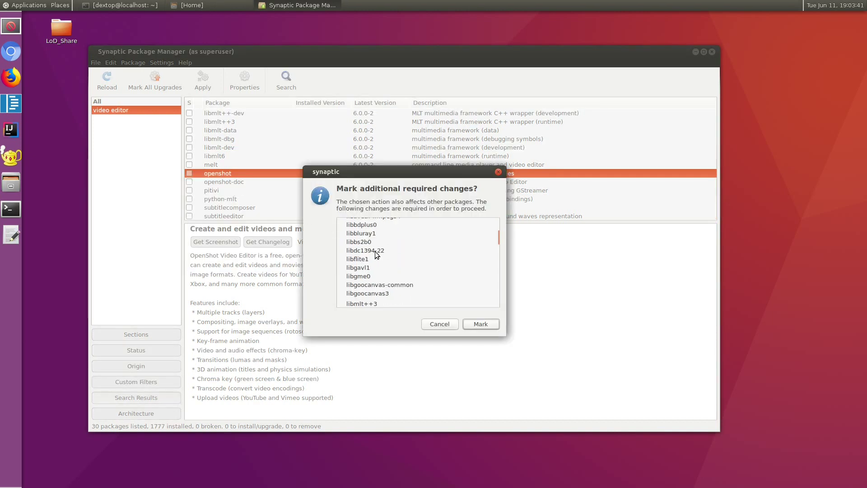
pyautogui.scroll(-10, 377, 254)
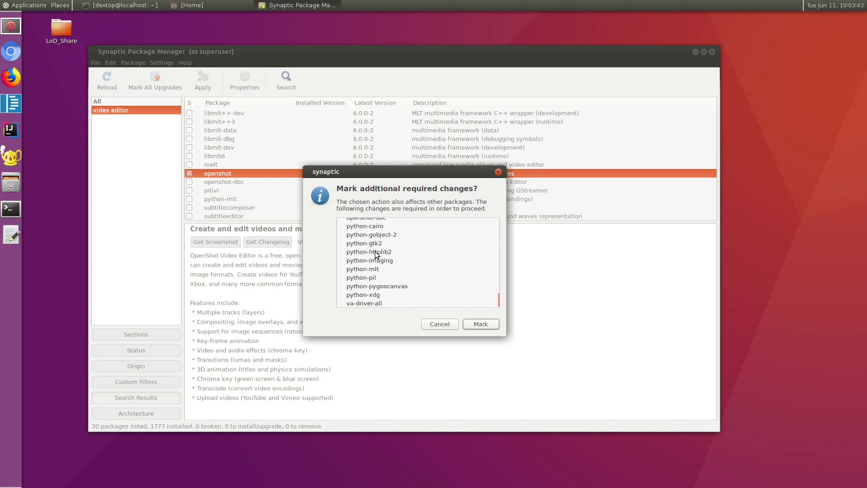
pyautogui.click(480, 325)
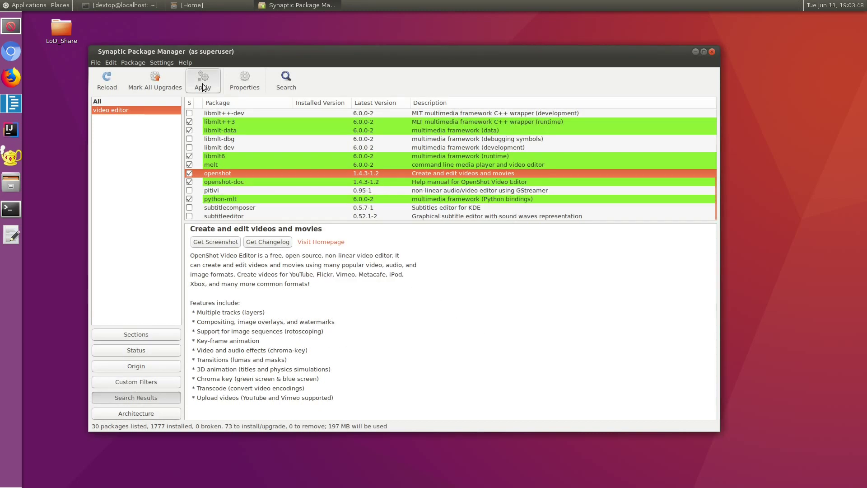
pyautogui.click(202, 87)
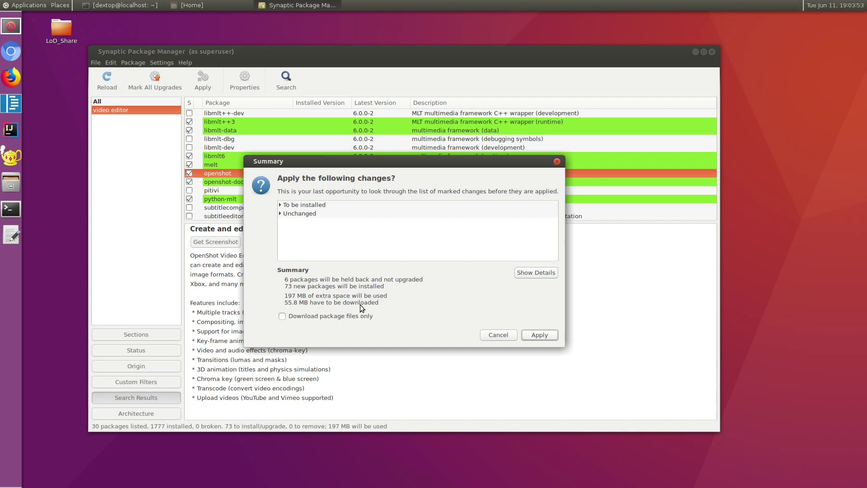
# Install openshot 1.4.3-1.2 with all 73 packages, following the download and log, then close the report
pyautogui.click(540, 334)
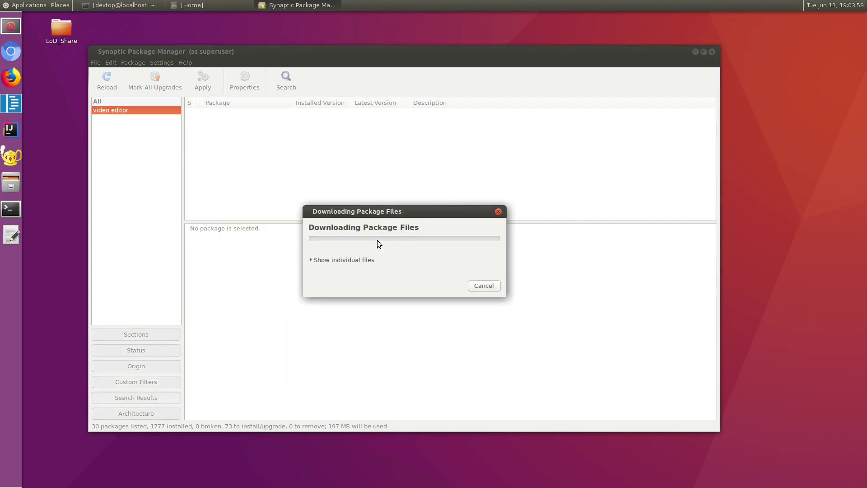
pyautogui.click(340, 260)
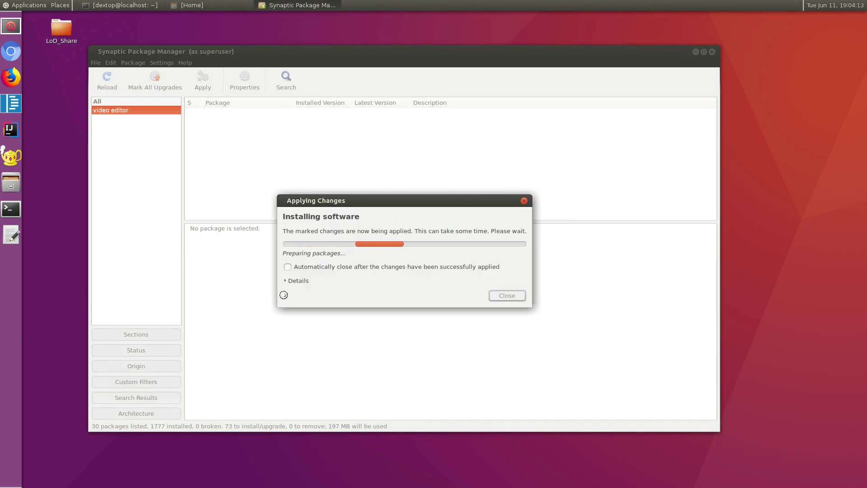
pyautogui.click(293, 280)
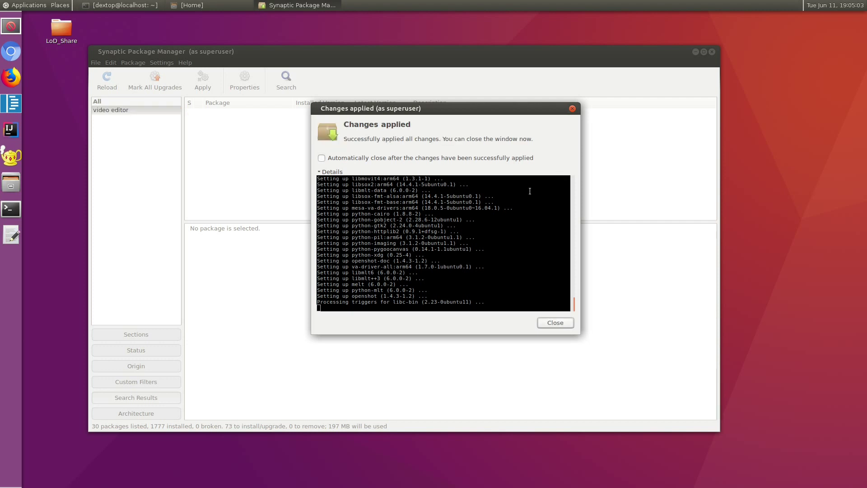
pyautogui.click(555, 322)
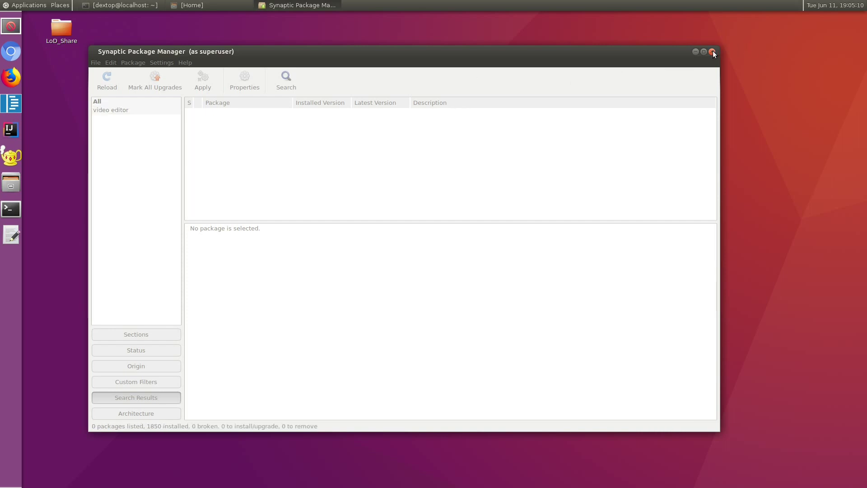
# Close Synaptic and start OpenShot Video Editor from Sound & Video in a maximised window
pyautogui.click(712, 52)
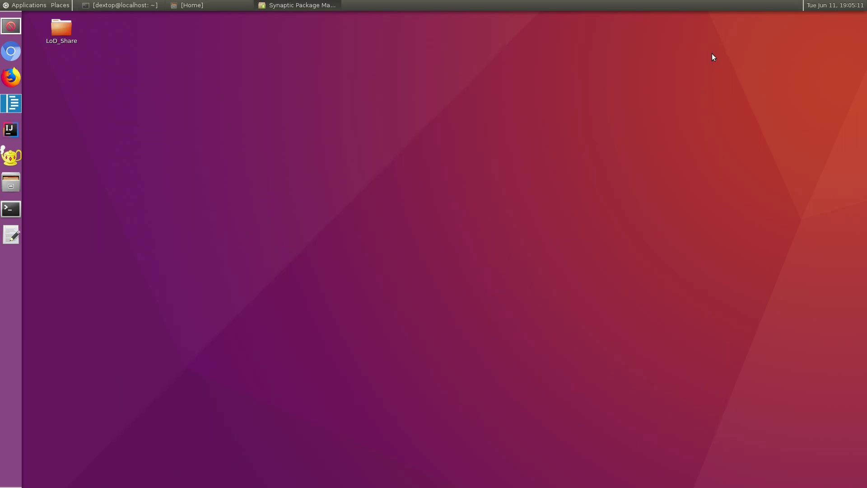
pyautogui.click(28, 5)
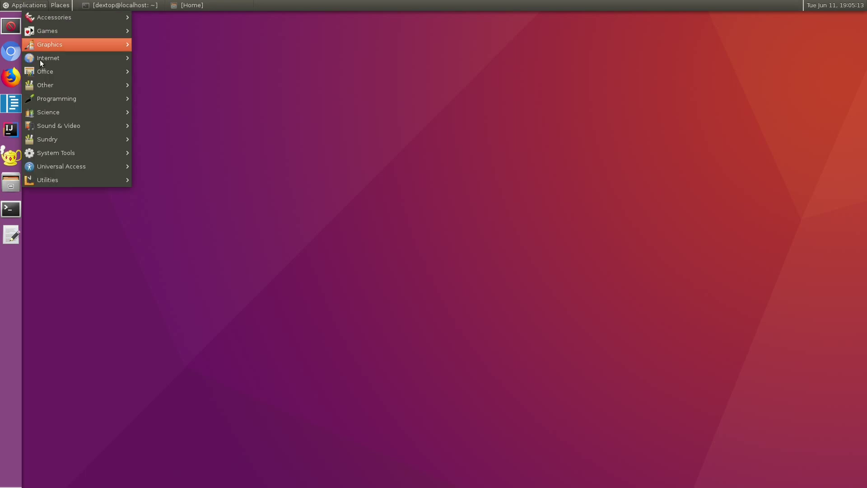
pyautogui.moveTo(51, 126)
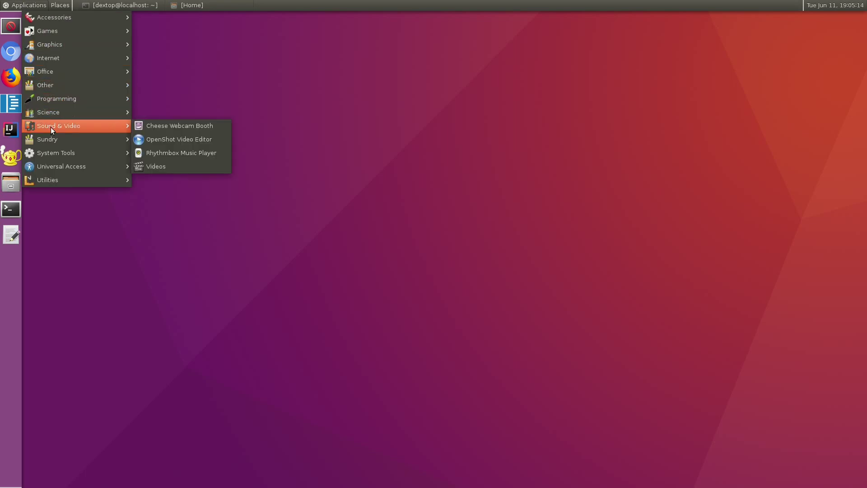
pyautogui.click(195, 144)
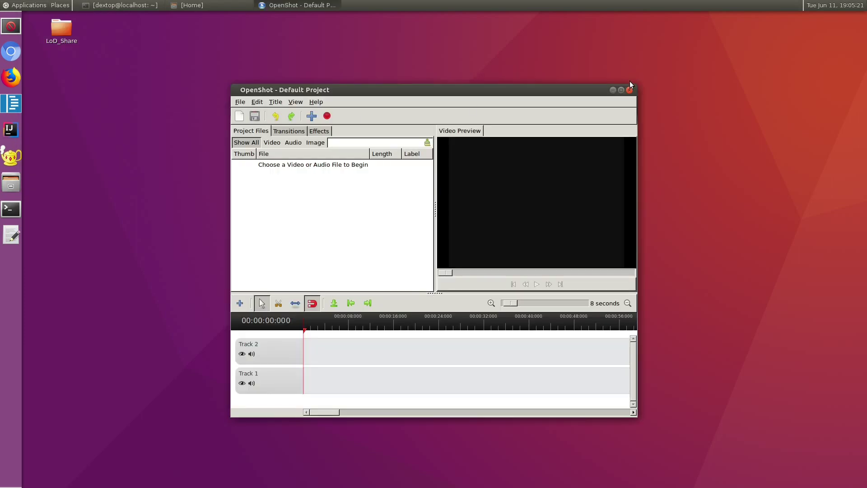
pyautogui.click(621, 90)
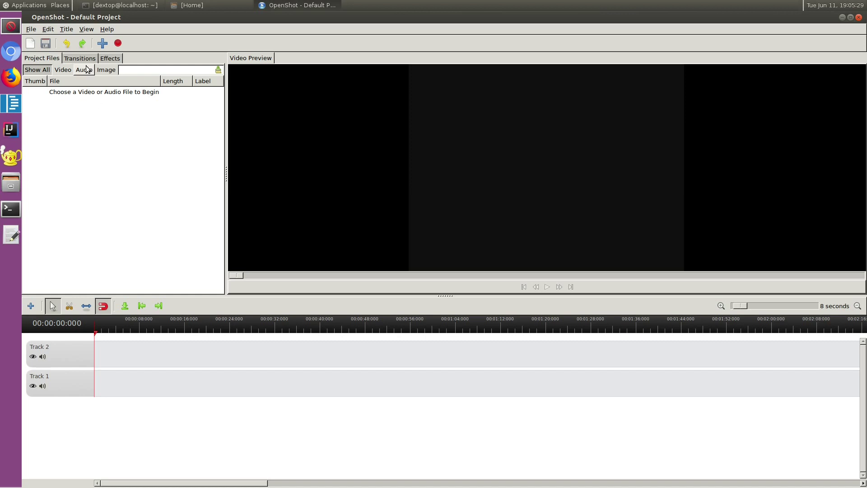
# Import SAM_1453.MP4 from LoD_Share > Internal Storage and place it at Track 2's start
pyautogui.click(102, 43)
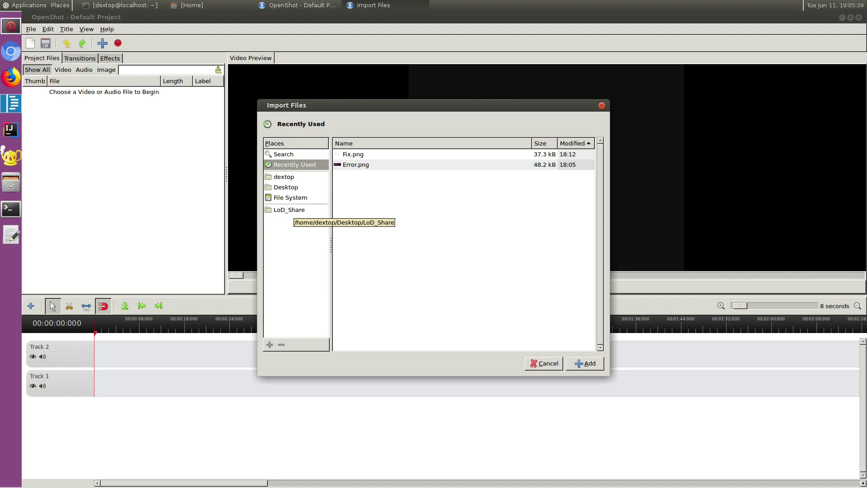
pyautogui.click(295, 211)
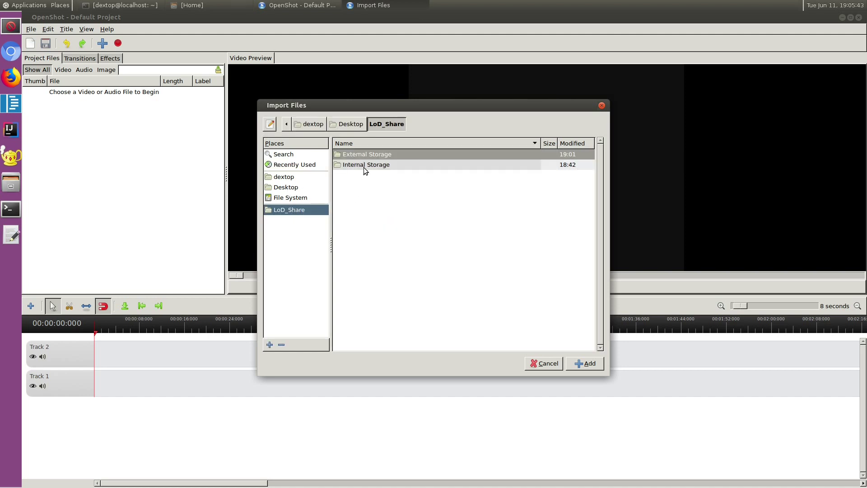
pyautogui.doubleClick(365, 166)
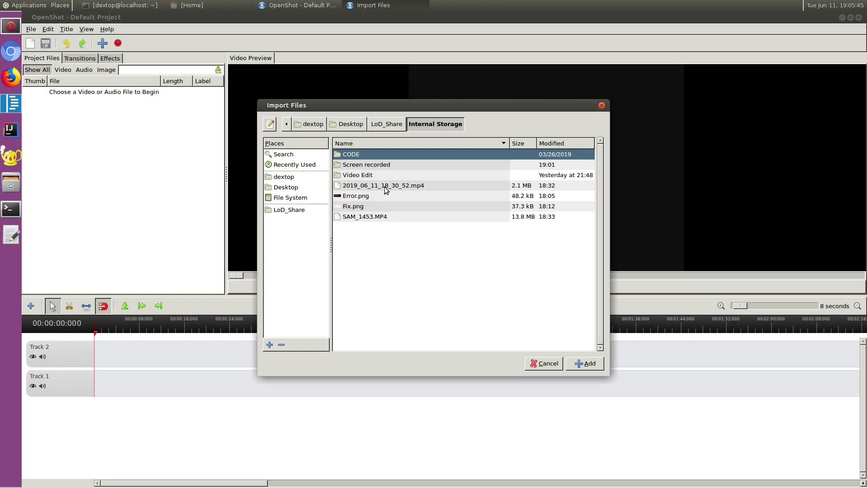
pyautogui.click(372, 218)
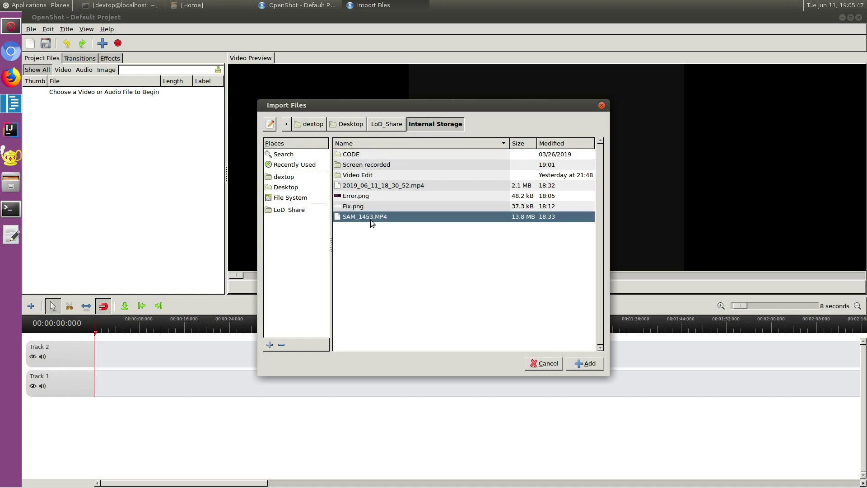
pyautogui.click(586, 365)
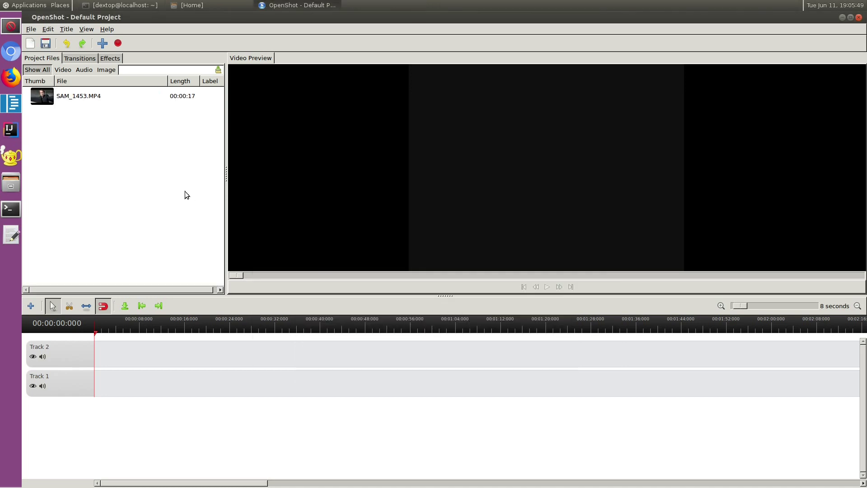
pyautogui.moveTo(74, 97); pyautogui.dragTo(115, 357)
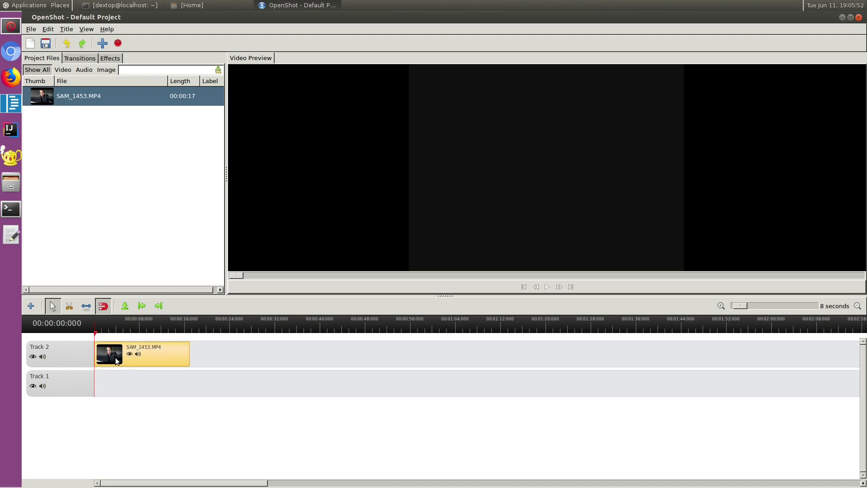
# Preview the SAM_1453.MP4 clip and pause it at 00:00:16:013
pyautogui.click(548, 288)
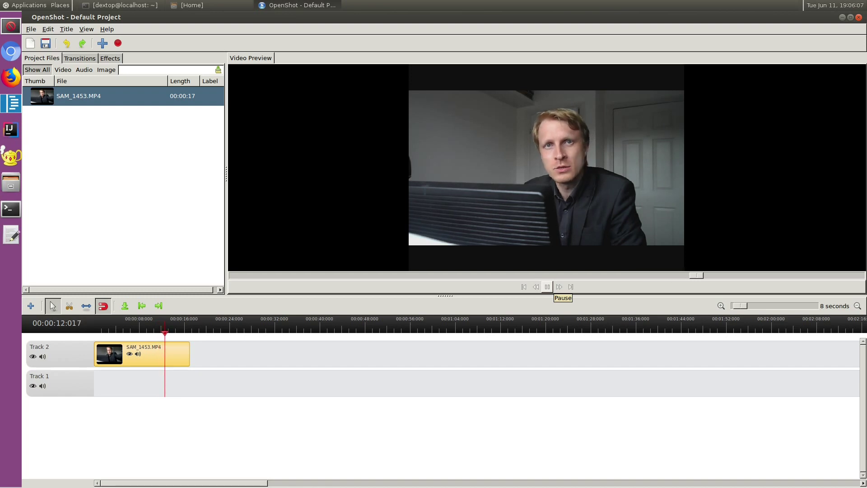
pyautogui.click(546, 287)
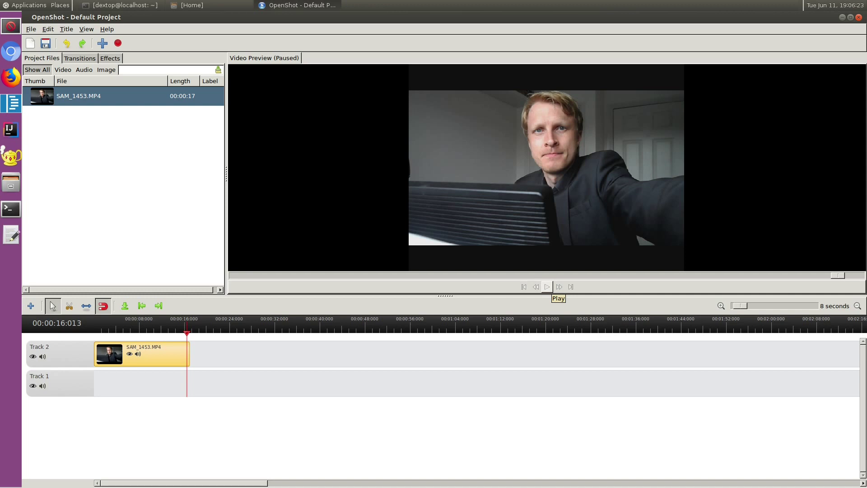
# Import 2019_06_11_18_30_52.mp4, place it at Track 1's start, and move the playhead near the beginning
pyautogui.click(105, 44)
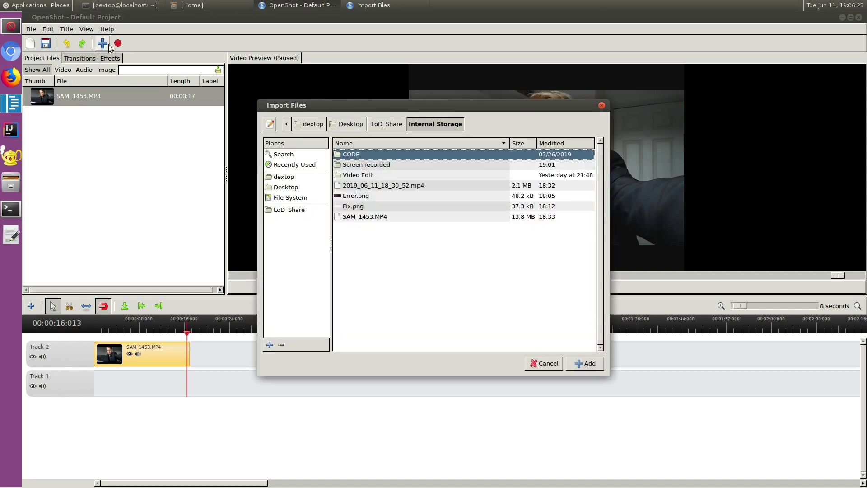
pyautogui.click(370, 186)
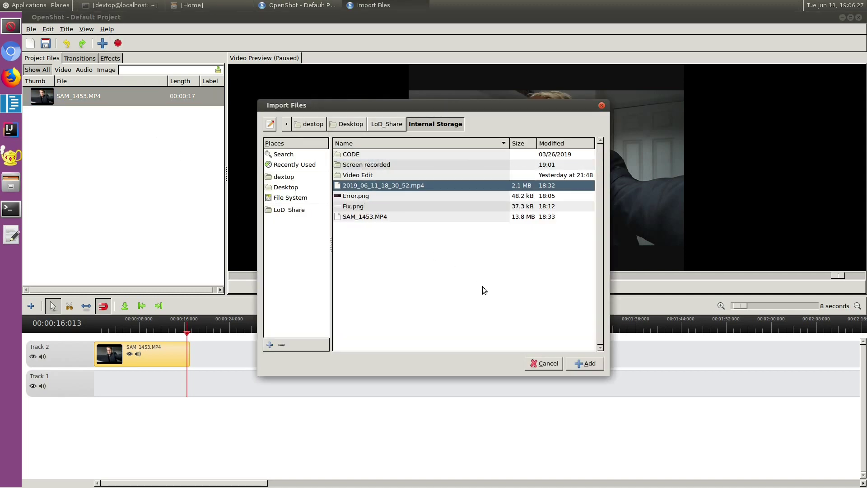
pyautogui.click(588, 365)
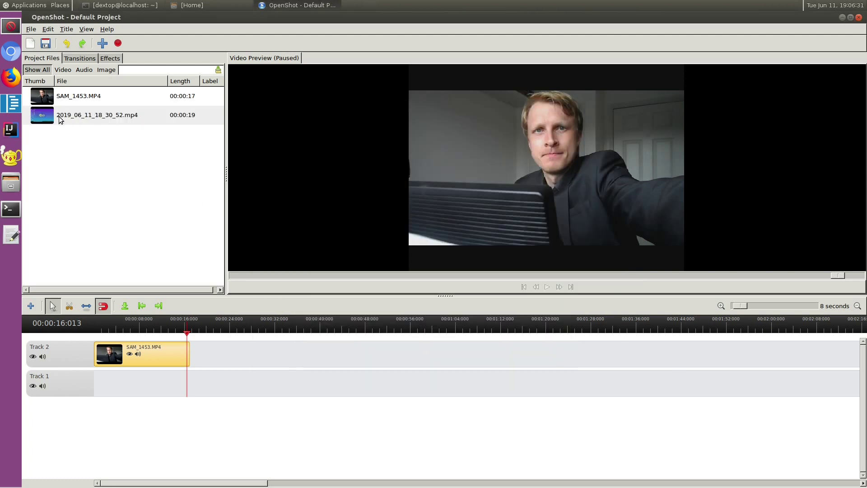
pyautogui.moveTo(48, 120); pyautogui.dragTo(113, 383)
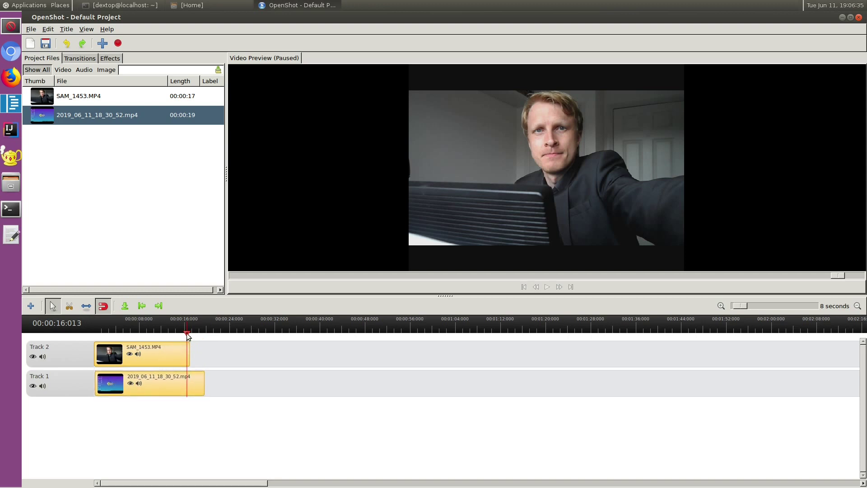
pyautogui.click(103, 334)
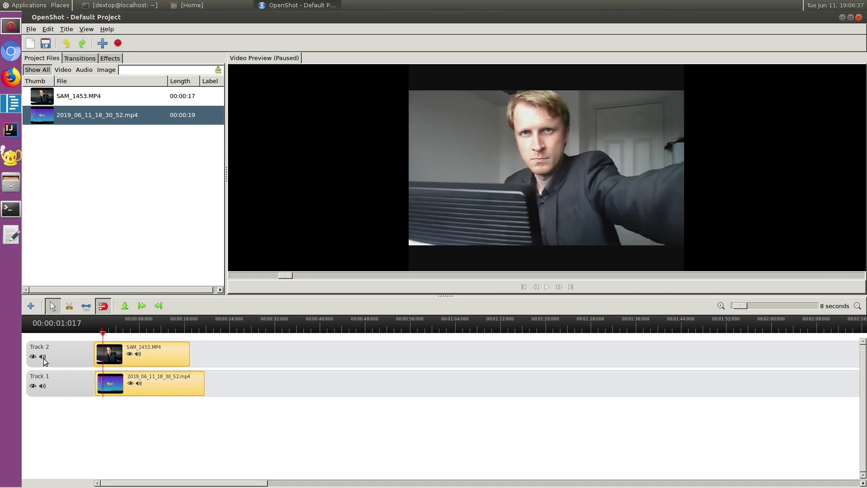
# Play the two-track project from the start and step the playhead to about 00:00:14 for the cut
pyautogui.moveTo(103, 335); pyautogui.dragTo(81, 335)
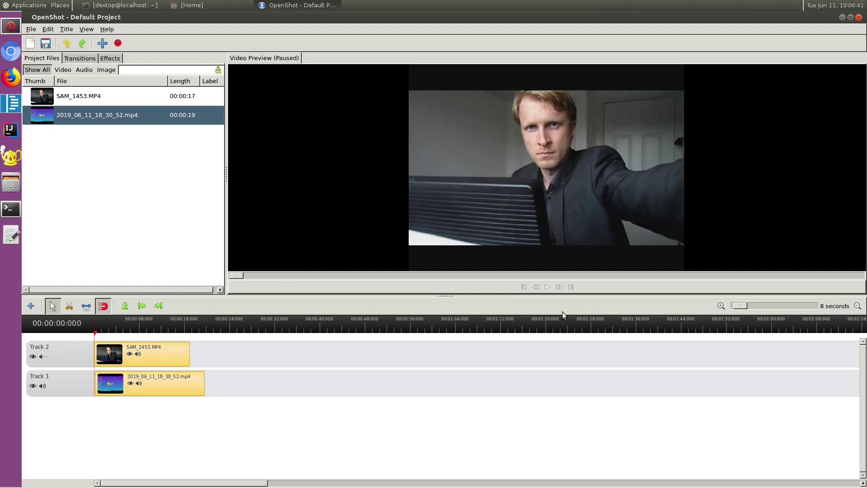
pyautogui.click(546, 287)
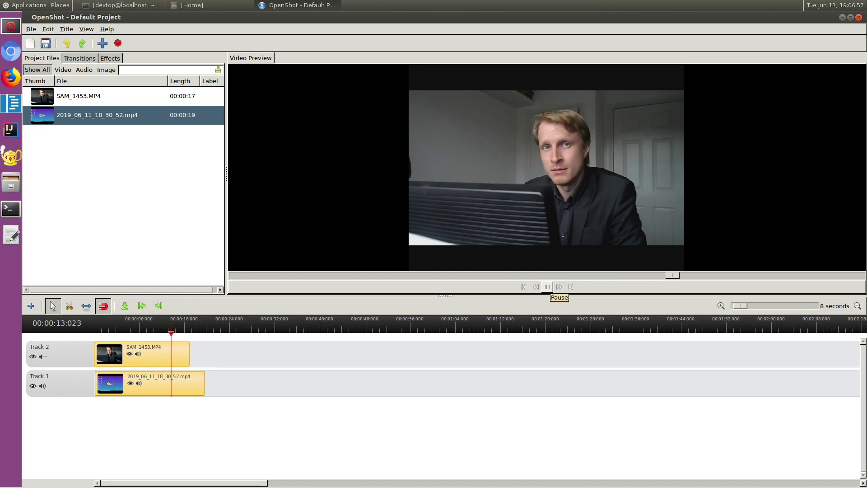
pyautogui.click(550, 288)
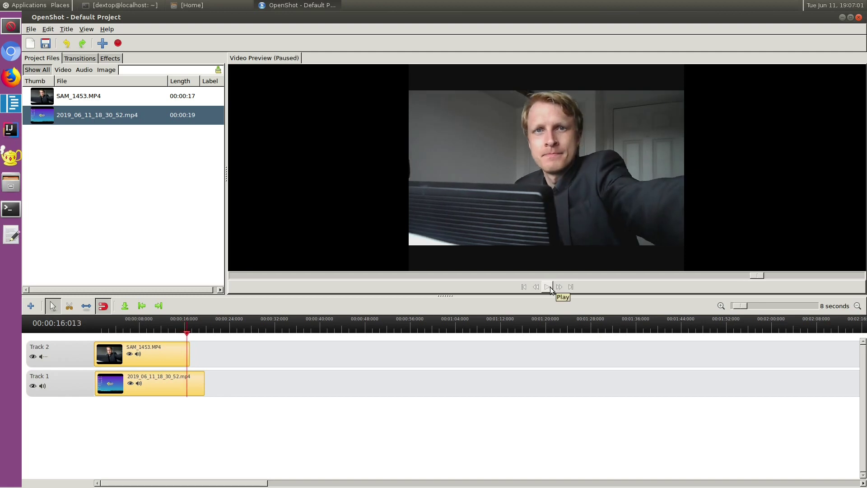
pyautogui.press('Left')
pyautogui.press('Left')
pyautogui.press('Left')
pyautogui.press('Left')
pyautogui.press('Left')
pyautogui.press('Left')
pyautogui.press('Left')
pyautogui.press('Left')
pyautogui.press('Left')
pyautogui.press('Left')
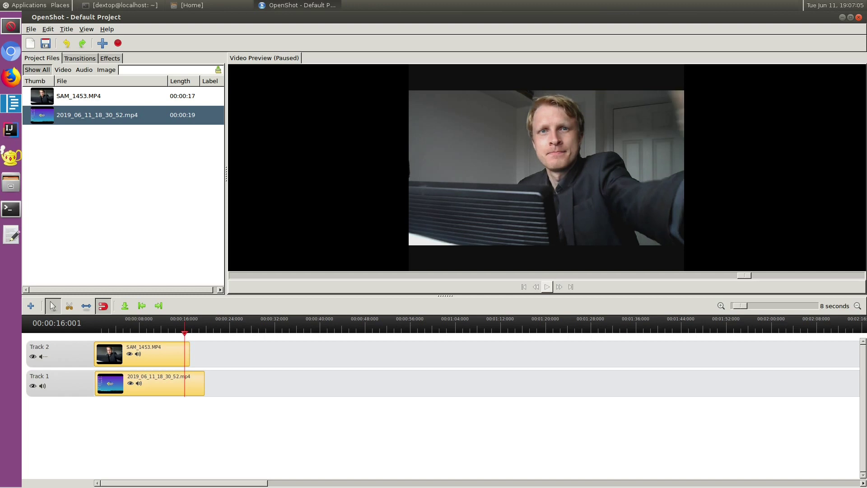
pyautogui.press('Left')
pyautogui.press('Left')
pyautogui.press('Left')
pyautogui.press('Left')
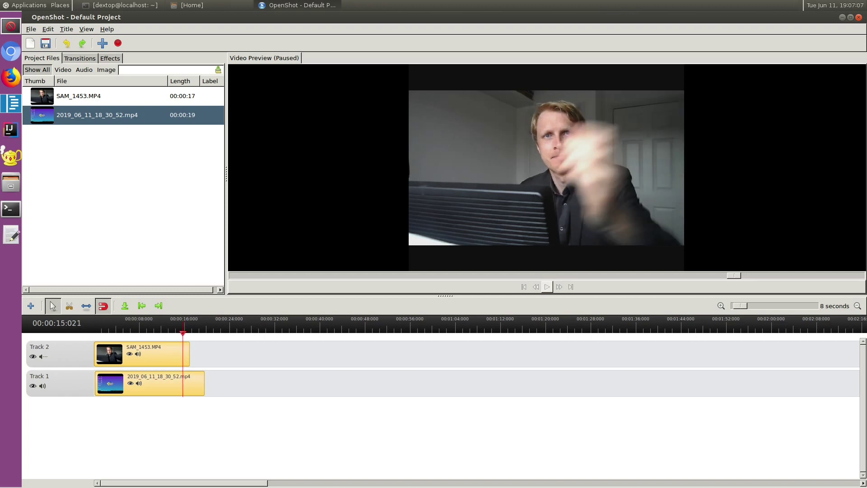
pyautogui.press('Left')
pyautogui.press('Left')
pyautogui.press('Left')
pyautogui.press('Left')
pyautogui.press('Left')
pyautogui.press('Left')
pyautogui.press('Left')
pyautogui.press('Left')
pyautogui.press('Left')
pyautogui.press('Left')
pyautogui.press('Left')
pyautogui.press('Left')
pyautogui.press('Left')
pyautogui.press('Left')
pyautogui.press('Left')
pyautogui.press('Left')
pyautogui.press('Left')
pyautogui.press('Left')
pyautogui.press('Left')
pyautogui.press('Left')
pyautogui.press('Left')
pyautogui.press('Left')
pyautogui.press('Left')
pyautogui.press('Left')
pyautogui.press('Left')
pyautogui.press('Left')
pyautogui.press('Left')
pyautogui.press('Left')
pyautogui.press('Left')
pyautogui.press('Left')
pyautogui.press('Left')
pyautogui.press('Left')
pyautogui.press('Left')
pyautogui.press('Left')
pyautogui.press('Left')
pyautogui.press('Left')
pyautogui.press('Left')
pyautogui.press('Left')
pyautogui.press('Left')
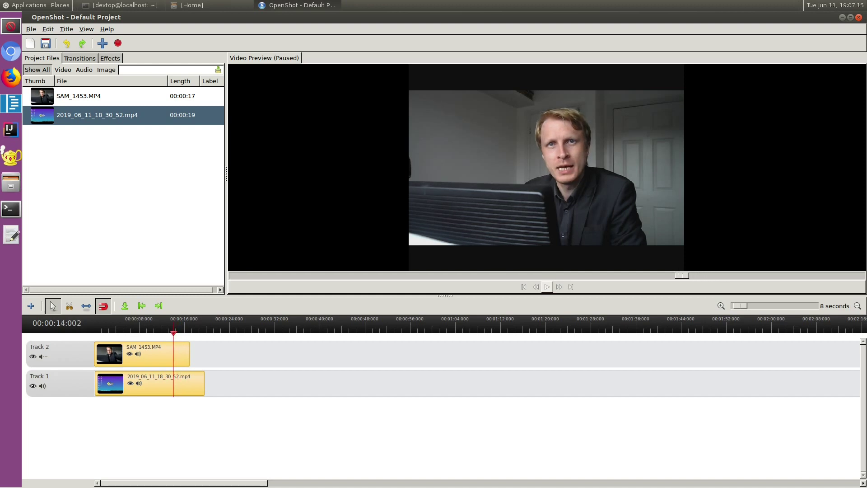
pyautogui.click(546, 287)
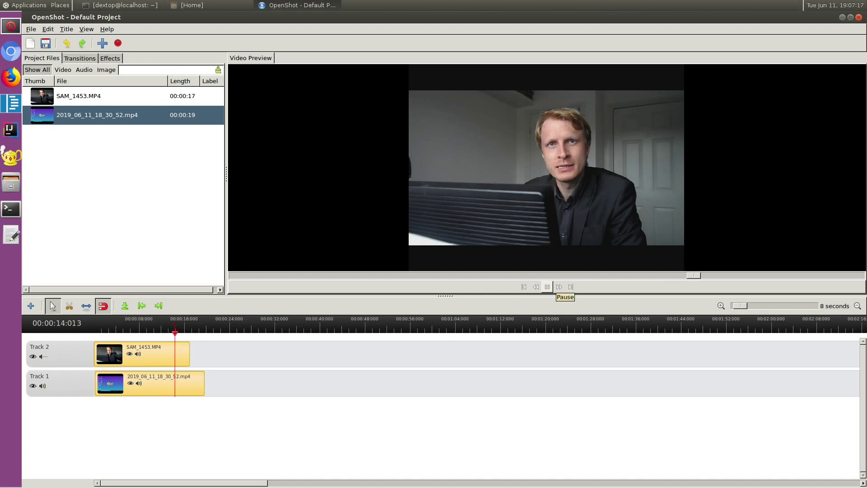
pyautogui.click(547, 286)
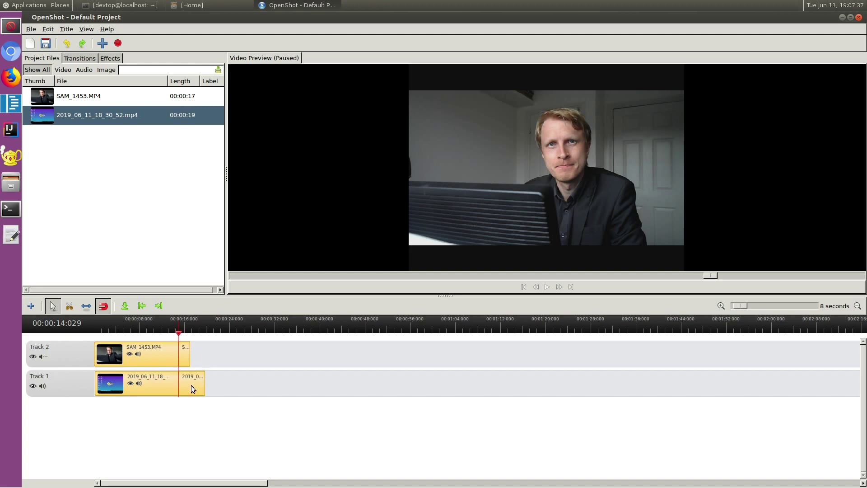
# Remove the trailing clip pieces after the 14-second cut on Track 2 and Track 1
pyautogui.rightClick(183, 358)
pyautogui.click(221, 323)
pyautogui.rightClick(197, 389)
pyautogui.click(219, 356)
# Play from the start, pause about six seconds in, and split both clips there
pyautogui.click(524, 287)
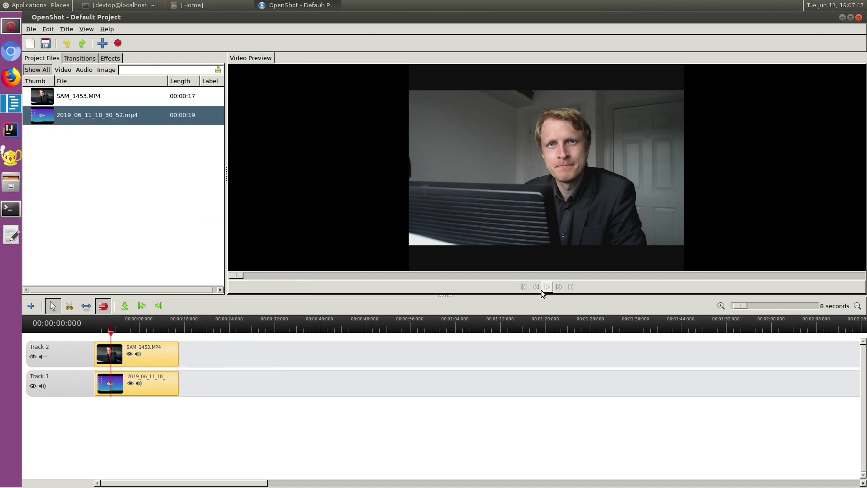
pyautogui.click(546, 288)
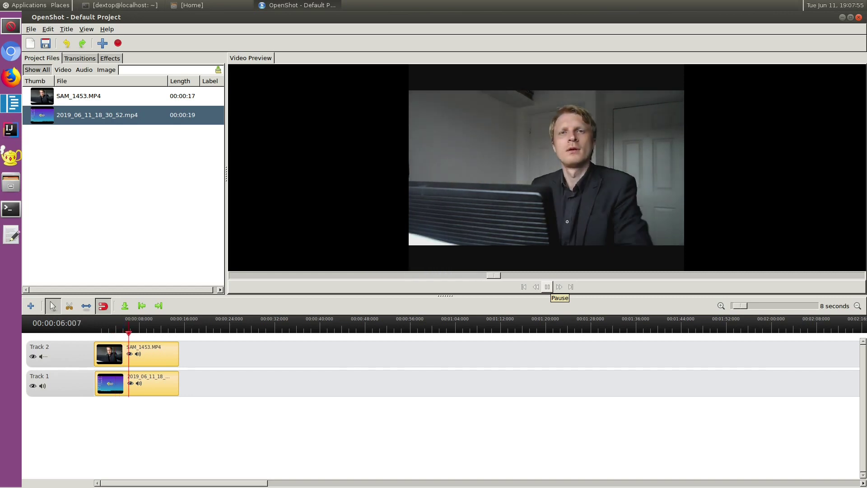
pyautogui.click(546, 287)
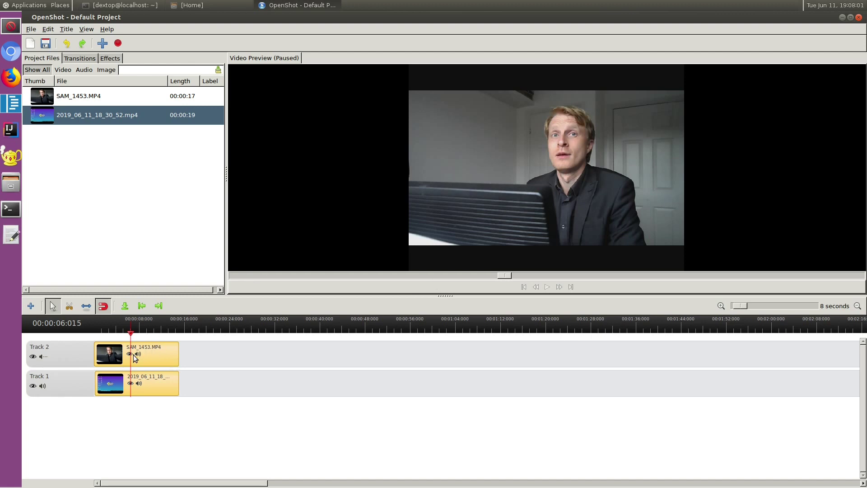
pyautogui.hotkey('ctrl', 'k')
# Delete the left clip pieces on both tracks and move the remaining Track 2 clip to the start
pyautogui.rightClick(112, 360)
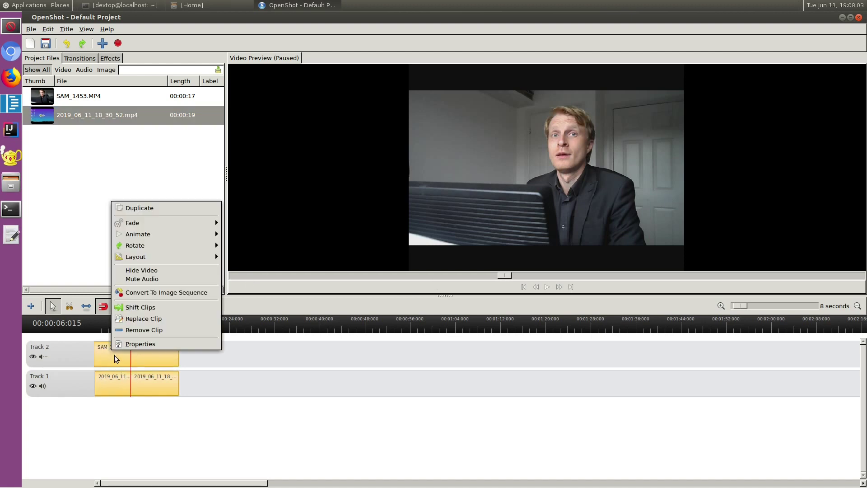
pyautogui.click(120, 330)
pyautogui.rightClick(115, 377)
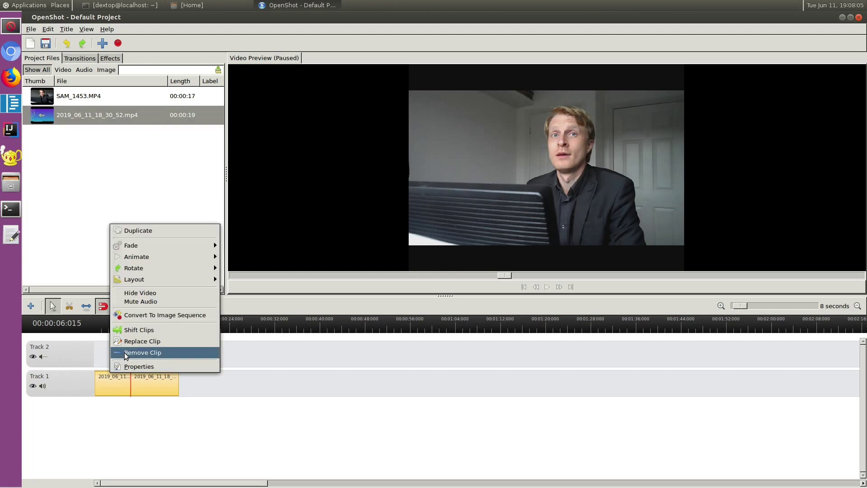
pyautogui.click(142, 352)
pyautogui.moveTo(155, 356); pyautogui.dragTo(109, 384)
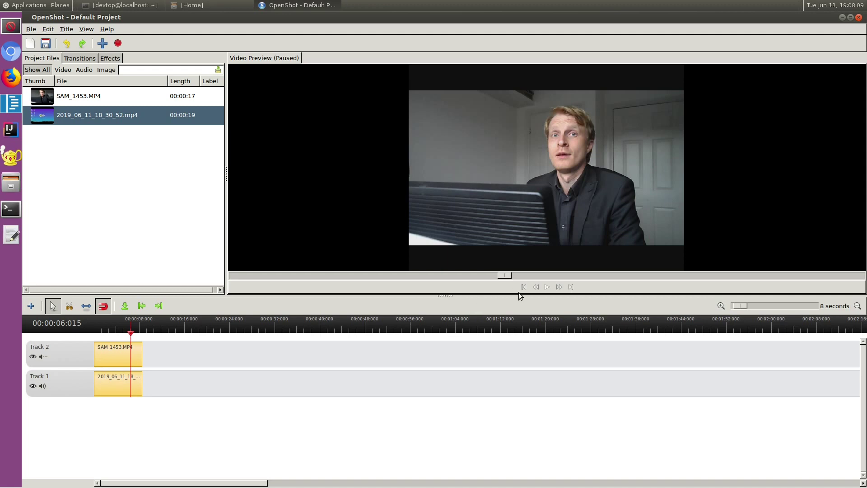
# Play back the trimmed clips from the beginning, pausing at 00:00:07:013
pyautogui.click(547, 288)
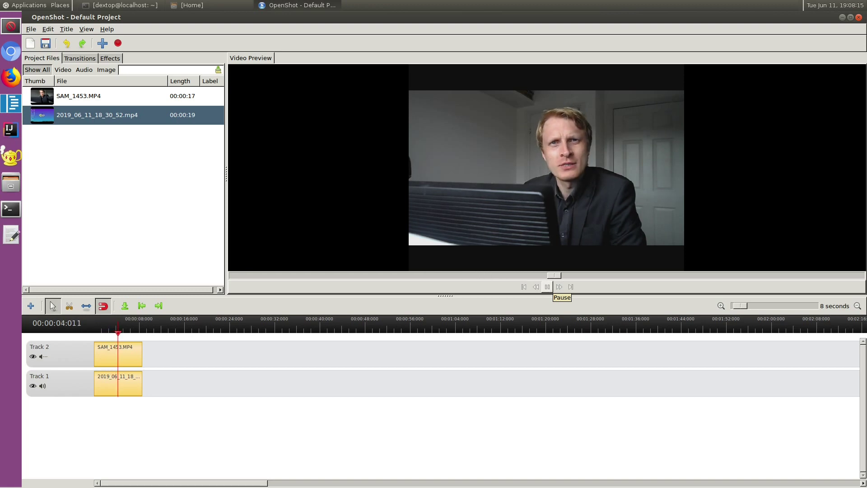
pyautogui.click(547, 286)
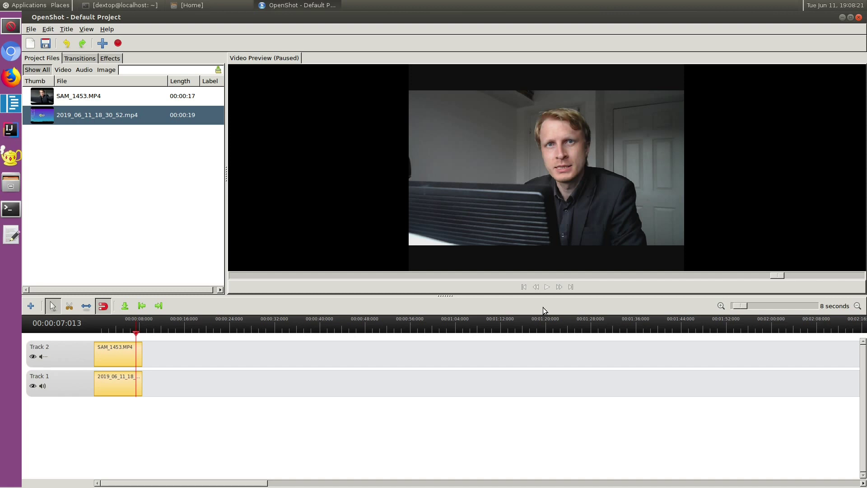
pyautogui.click(523, 287)
pyautogui.click(547, 287)
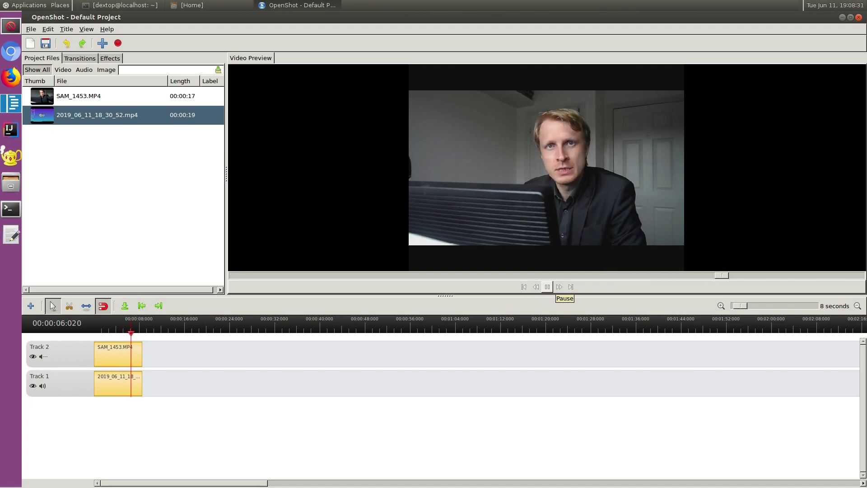
pyautogui.click(547, 286)
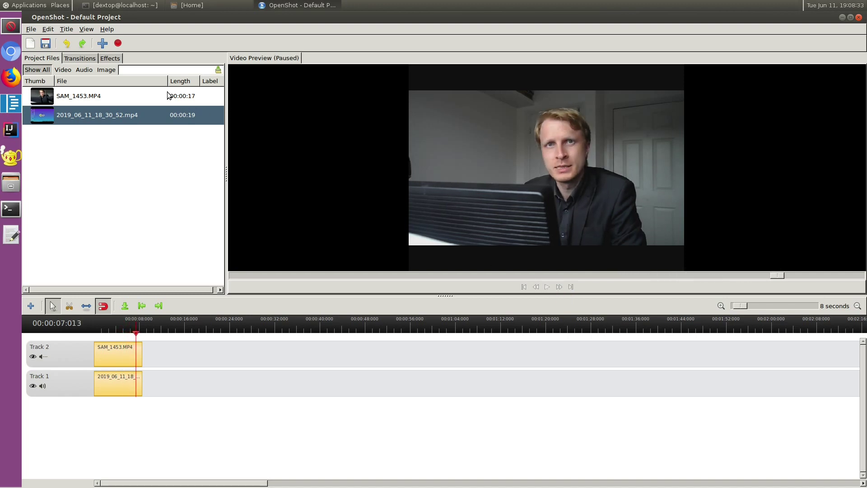
# Open Preferences and look through the AV Formats, default profile and Autosave settings
pyautogui.click(67, 28)
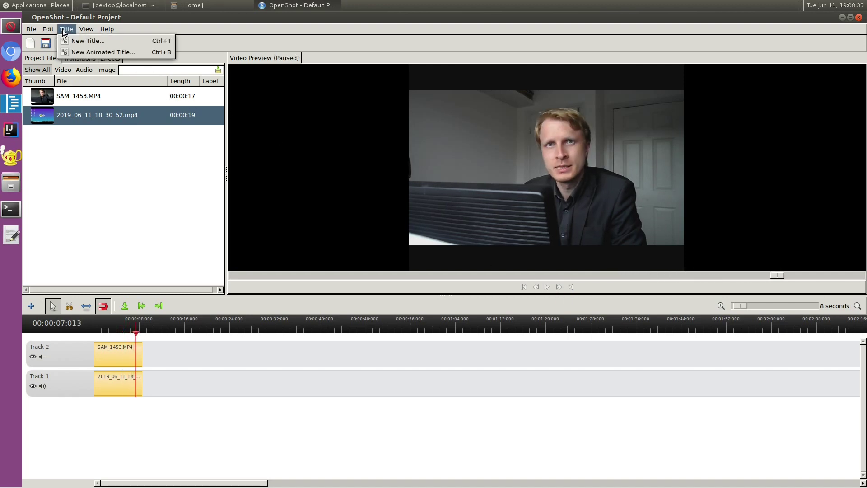
pyautogui.click(59, 62)
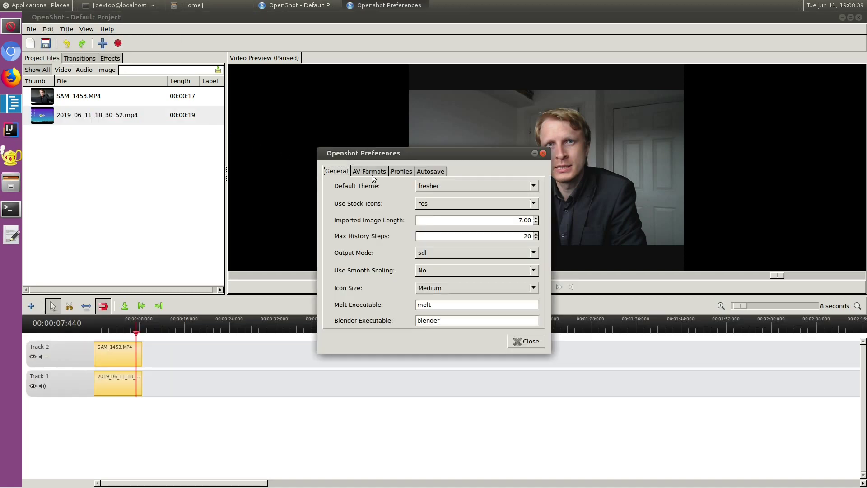
pyautogui.click(372, 175)
pyautogui.click(399, 173)
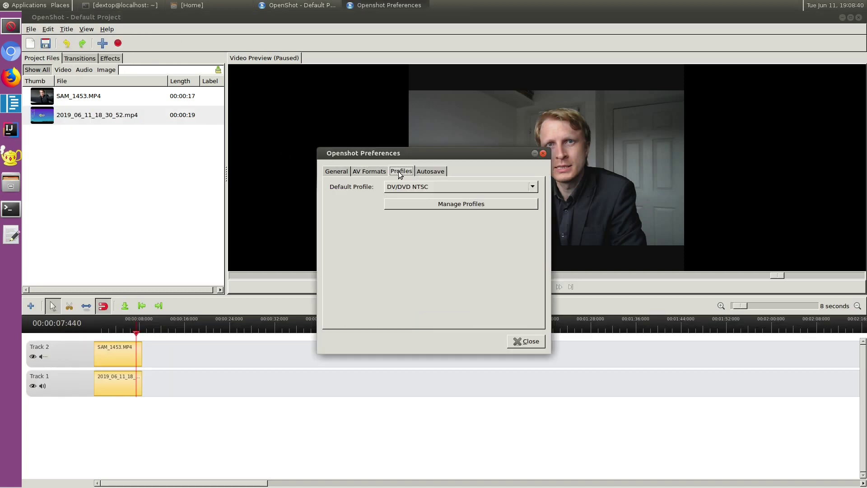
pyautogui.click(428, 187)
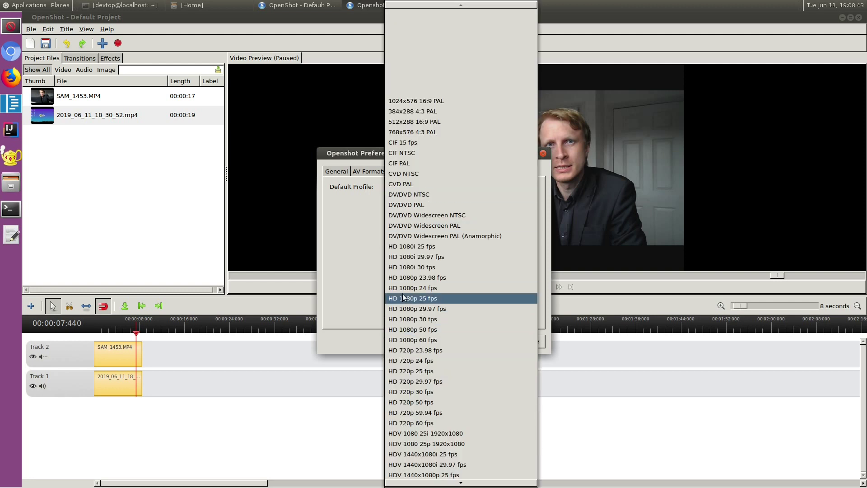
pyautogui.click(369, 244)
pyautogui.click(430, 174)
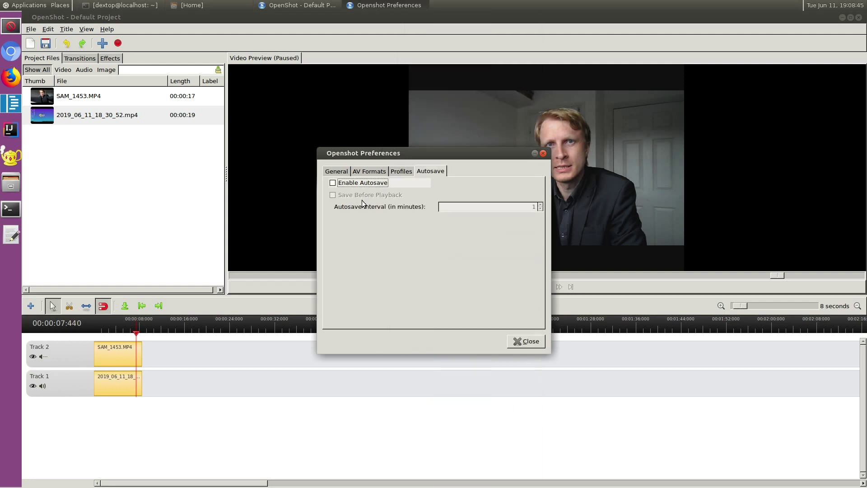
pyautogui.click(337, 172)
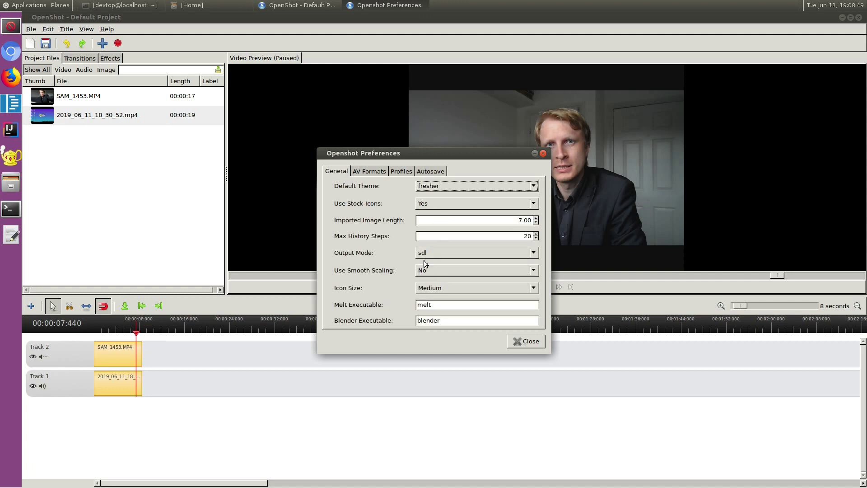
# Set the General output mode to sdl_preview, close Preferences, and rewind the timeline to the start
pyautogui.click(445, 253)
pyautogui.click(447, 264)
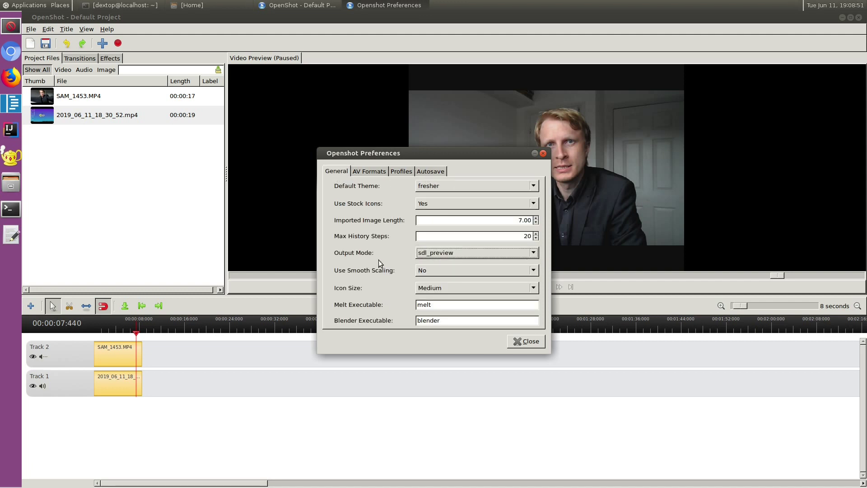
pyautogui.click(525, 342)
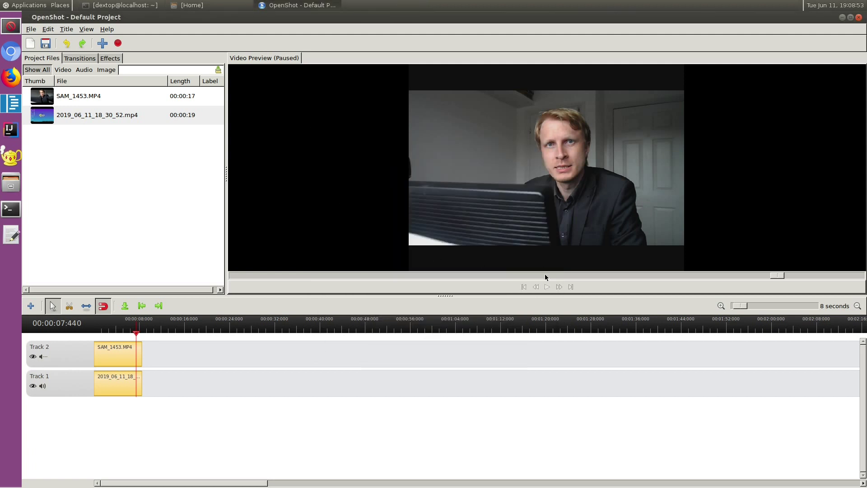
pyautogui.click(524, 290)
# Undo the last four clip edits to restore the deleted clips, and preview playback
pyautogui.click(547, 290)
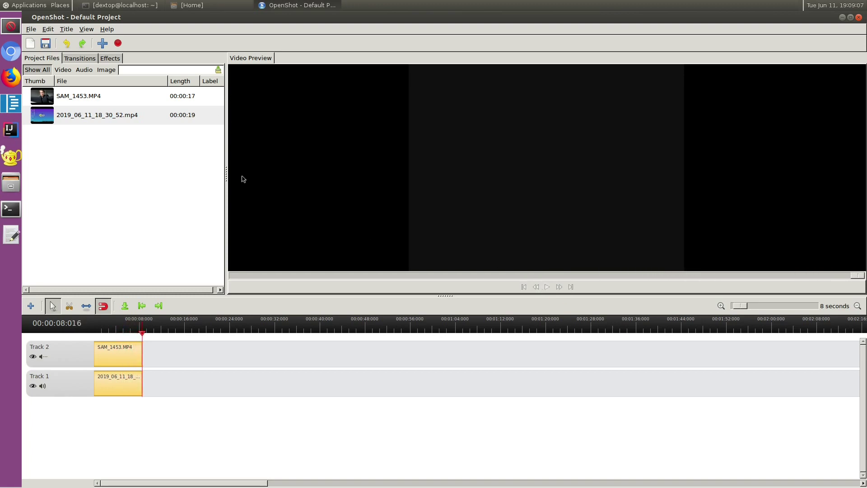
pyautogui.click(66, 43)
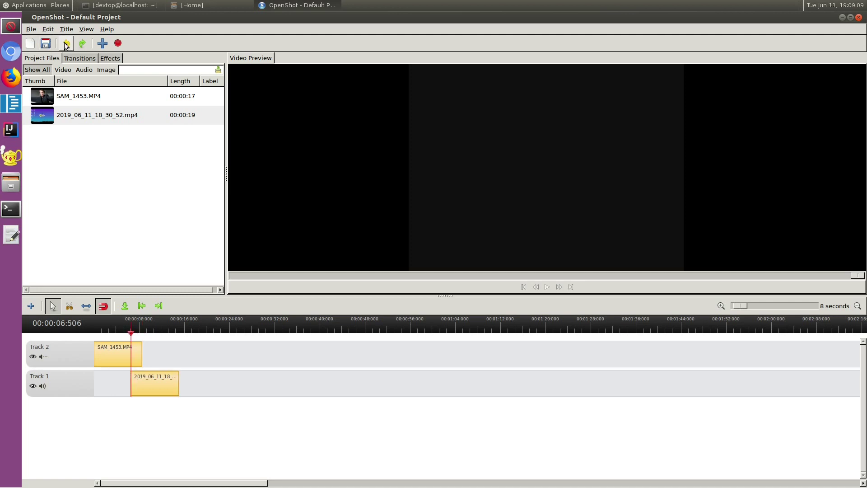
pyautogui.click(66, 44)
pyautogui.click(66, 43)
pyautogui.click(66, 44)
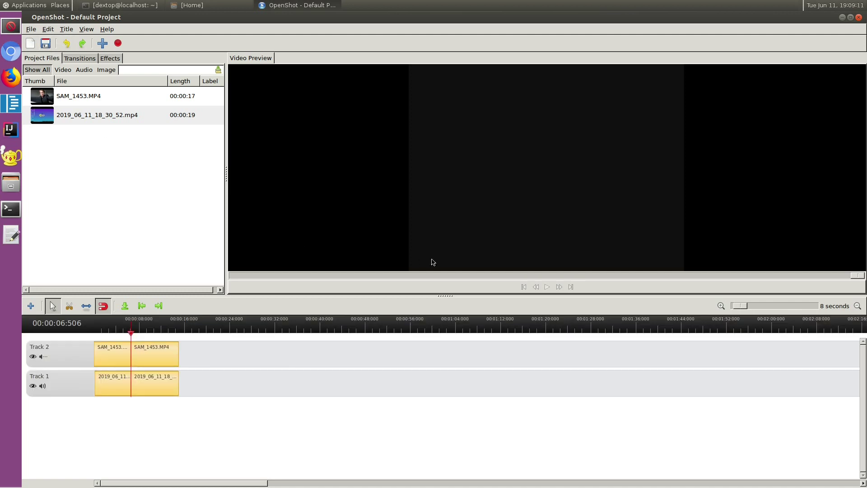
pyautogui.click(547, 288)
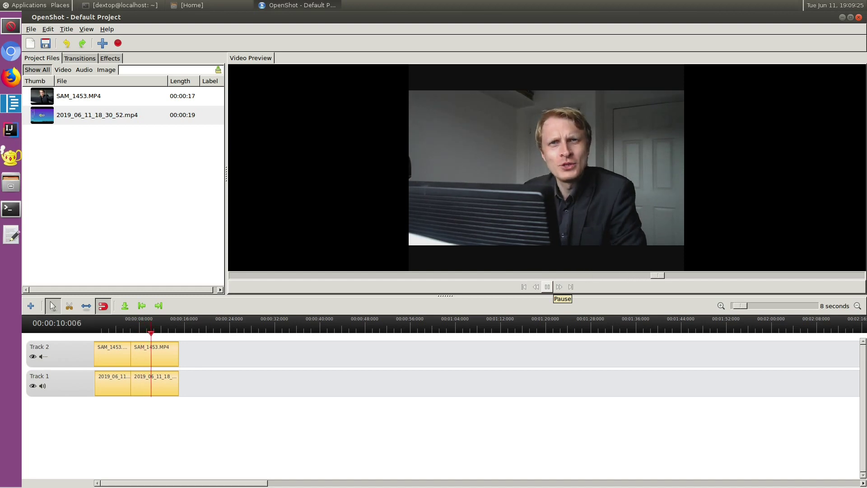
pyautogui.click(546, 288)
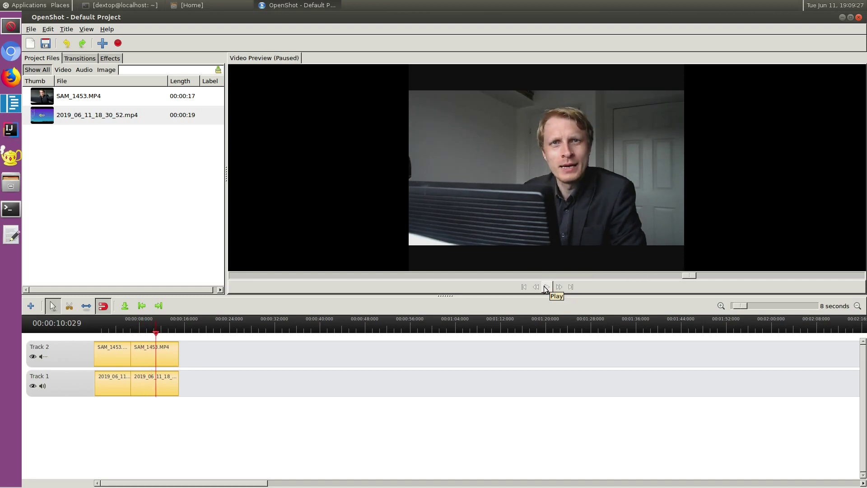
# Remove the first clips and slide SAM_1453 and 2019_06_11 to the track start, playhead near 4 s
pyautogui.rightClick(113, 353)
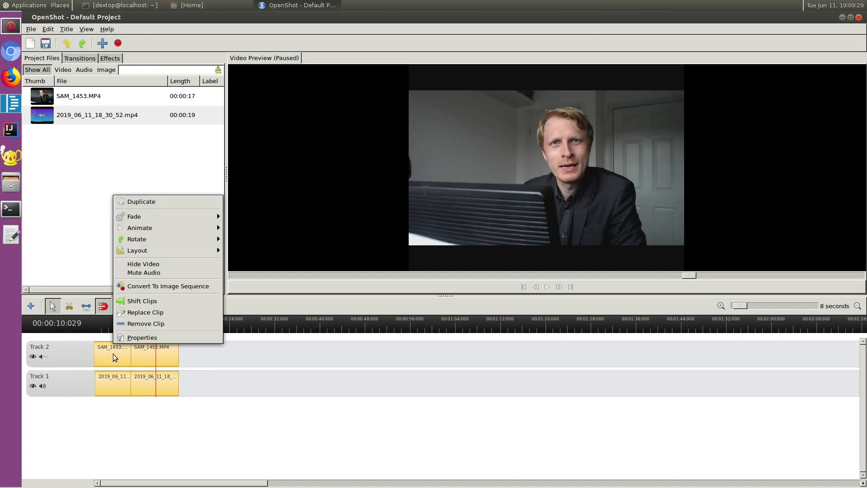
pyautogui.click(133, 323)
pyautogui.rightClick(103, 375)
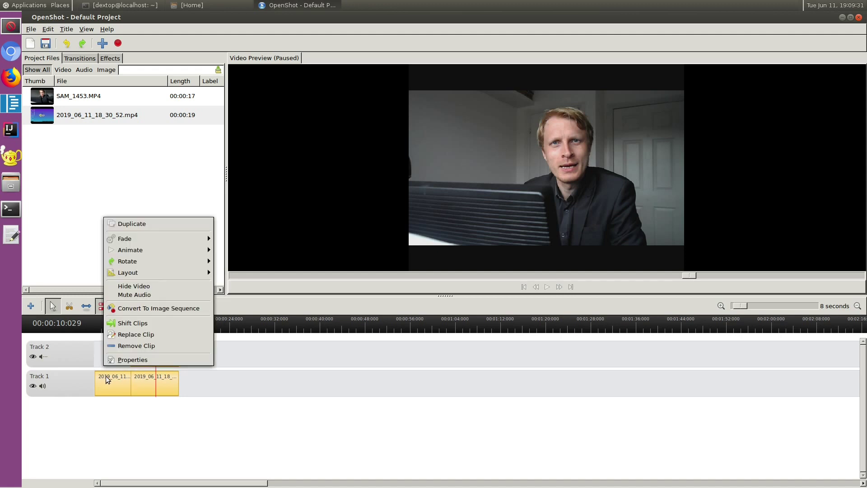
pyautogui.click(135, 344)
pyautogui.moveTo(150, 356); pyautogui.dragTo(113, 356)
pyautogui.moveTo(144, 383); pyautogui.dragTo(108, 384)
pyautogui.click(121, 335)
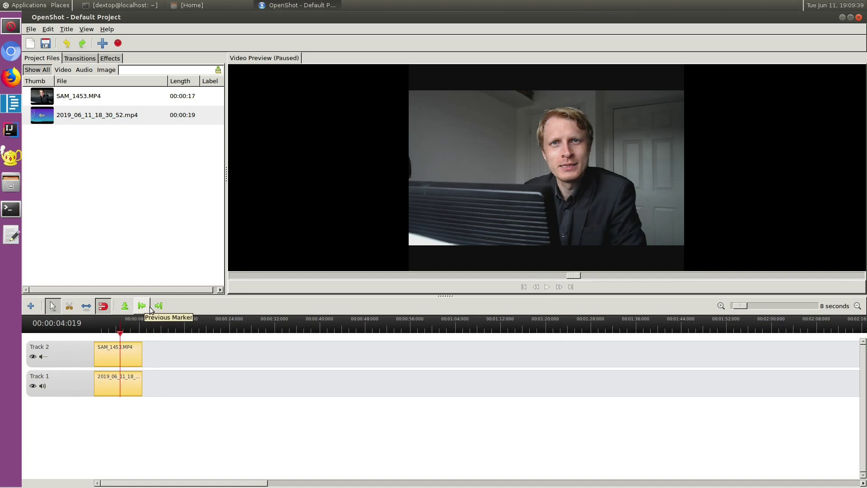
# Toggle the Resize Tool, add then delete an empty Track 3, and show the Transitions library
pyautogui.click(87, 306)
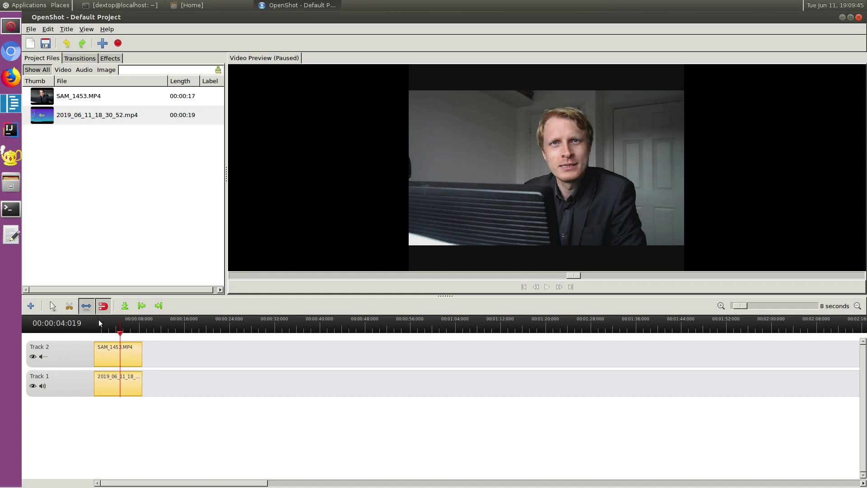
pyautogui.click(52, 306)
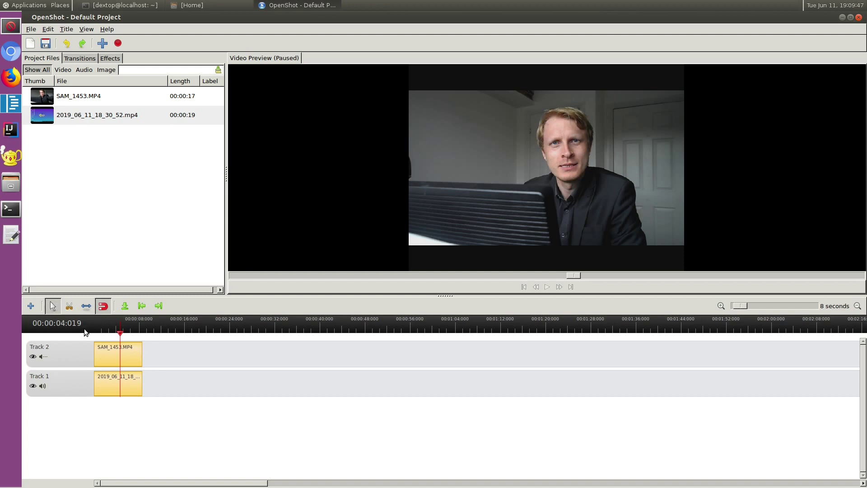
pyautogui.click(31, 305)
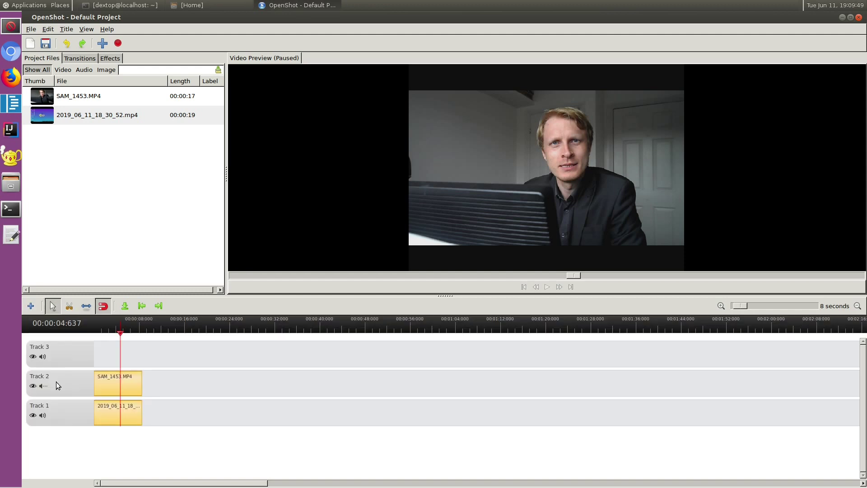
pyautogui.rightClick(65, 354)
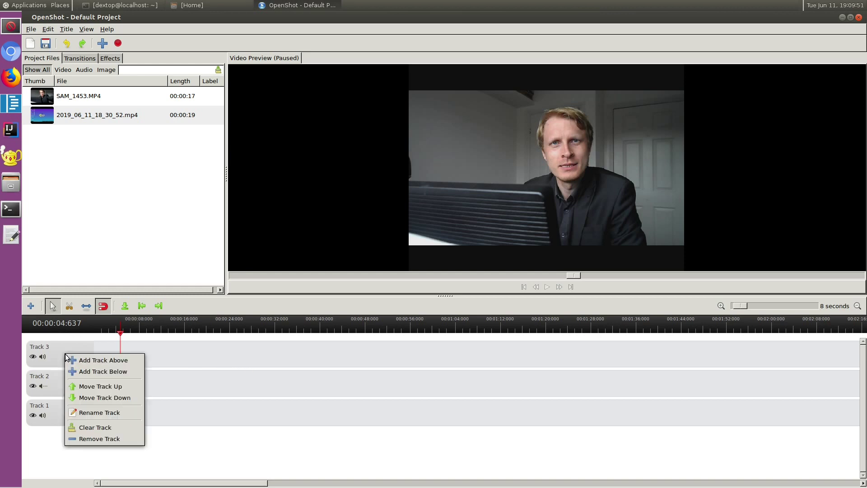
pyautogui.click(94, 439)
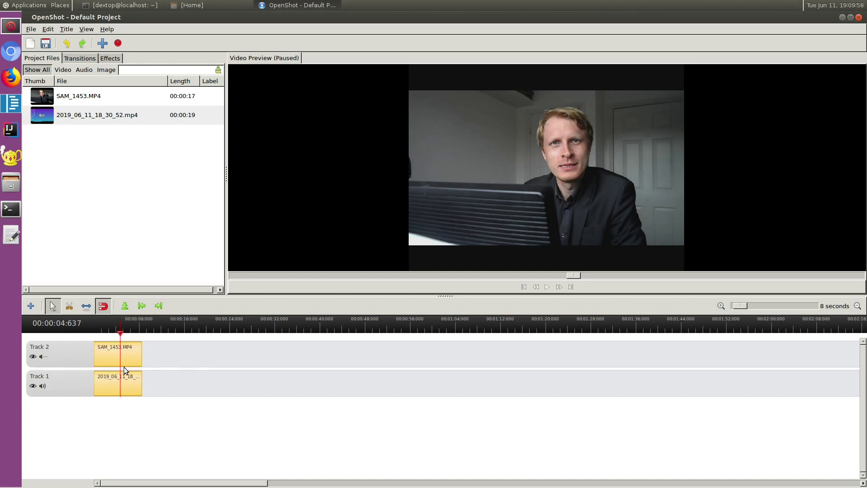
pyautogui.click(89, 61)
# Browse Effects with the Video, Audio and Show All filters, then rewind the playhead to 00:00:00:000
pyautogui.scroll(-5, 129, 170)
pyautogui.scroll(5, 129, 169)
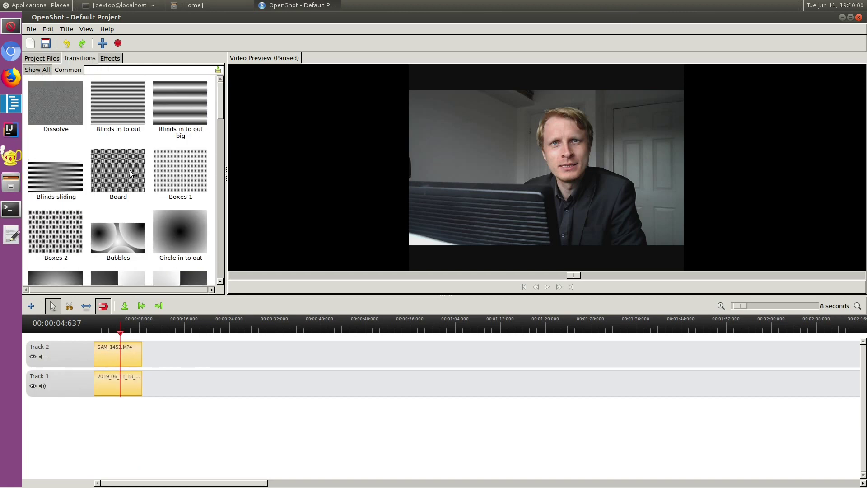
pyautogui.click(112, 61)
pyautogui.scroll(-3, 129, 217)
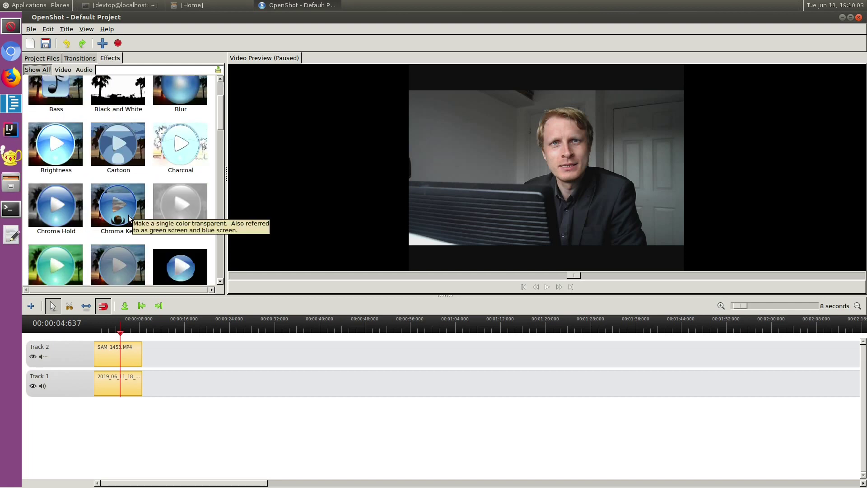
pyautogui.scroll(-3, 130, 218)
pyautogui.scroll(5, 130, 217)
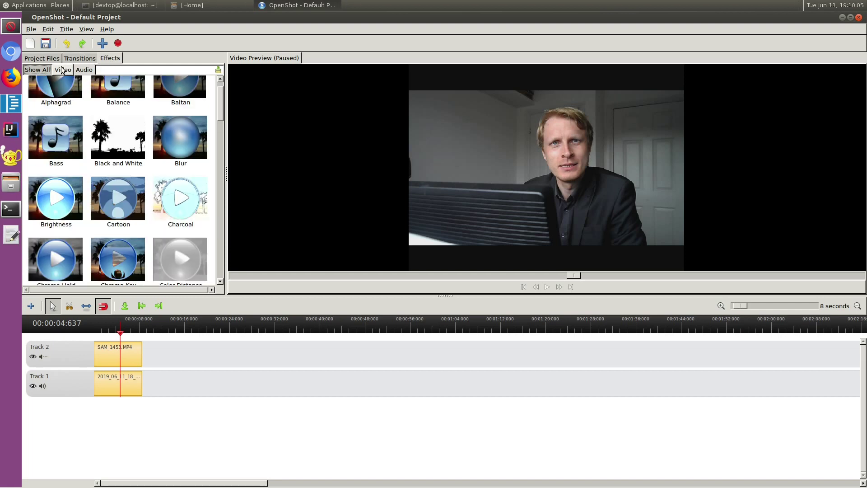
pyautogui.click(63, 70)
pyautogui.click(84, 69)
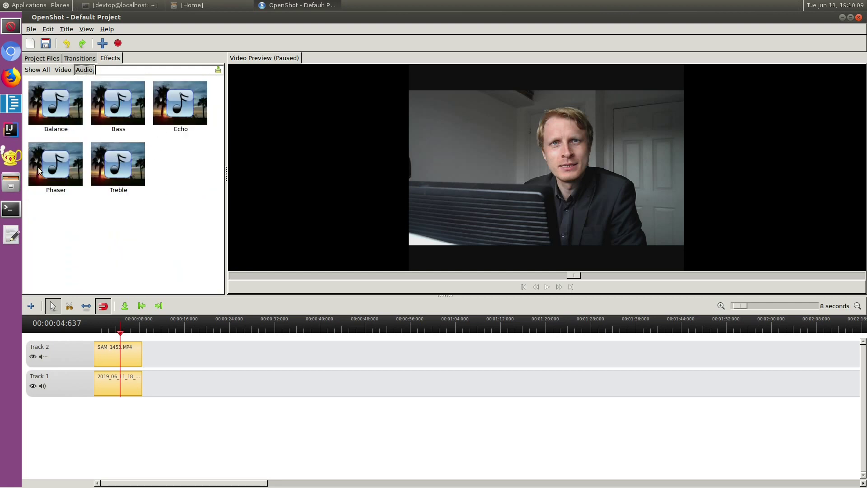
pyautogui.click(44, 70)
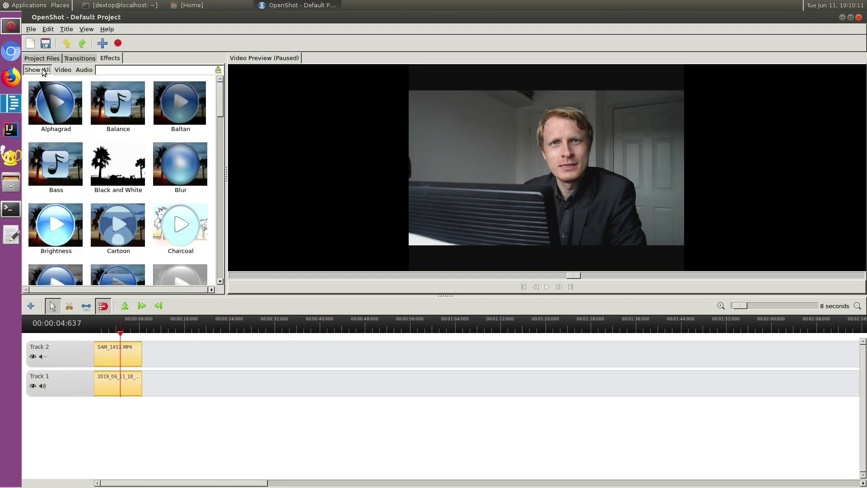
pyautogui.click(522, 287)
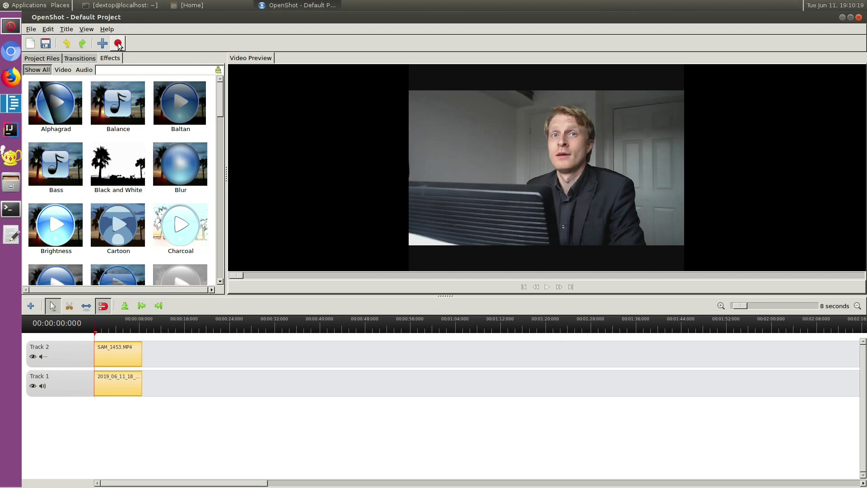
# In Save Project As, set the project folder to LoD_Share/Internal Storage/Video Edit
pyautogui.click(31, 29)
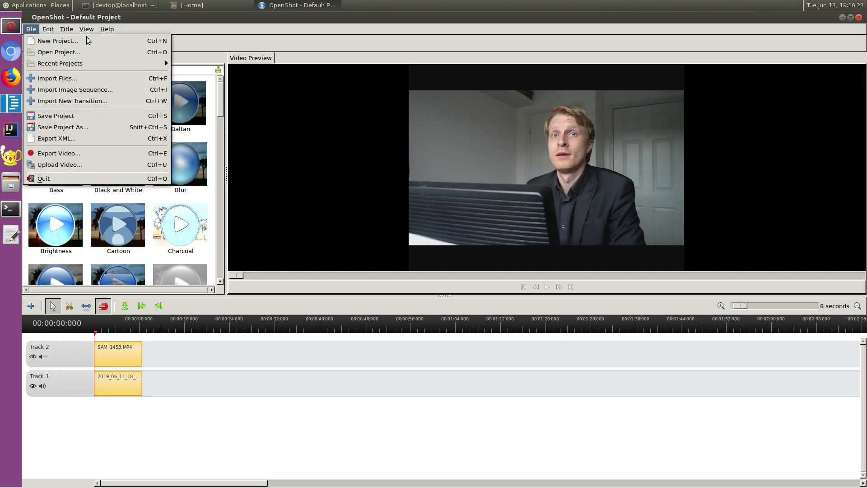
pyautogui.click(66, 128)
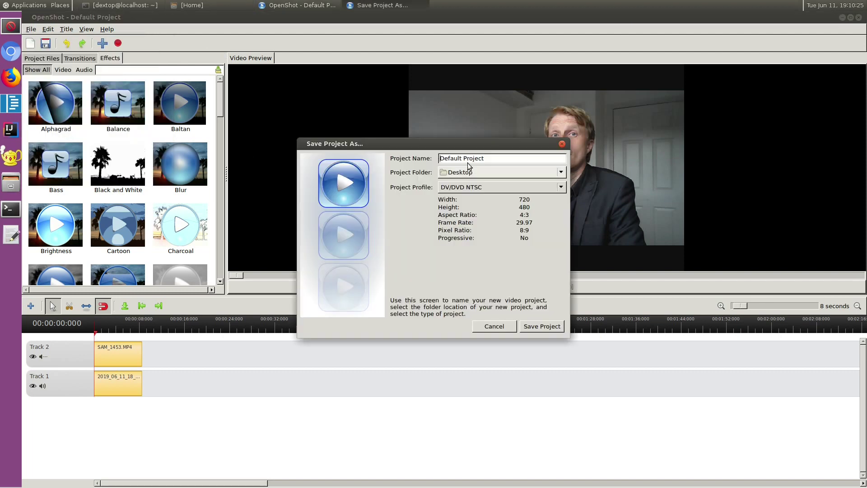
pyautogui.click(563, 177)
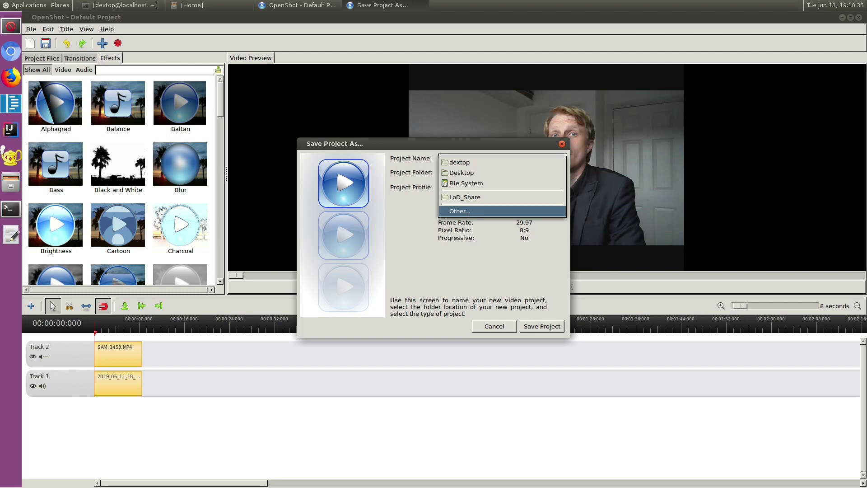
pyautogui.click(467, 211)
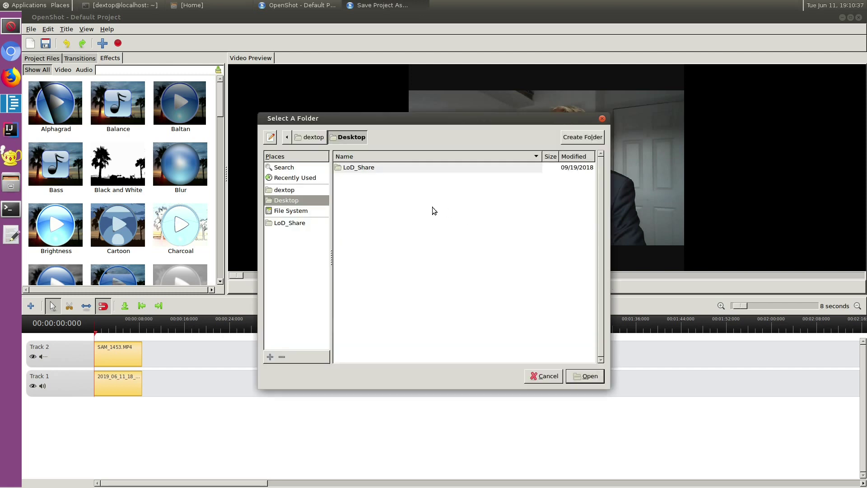
pyautogui.click(360, 170)
pyautogui.doubleClick(360, 170)
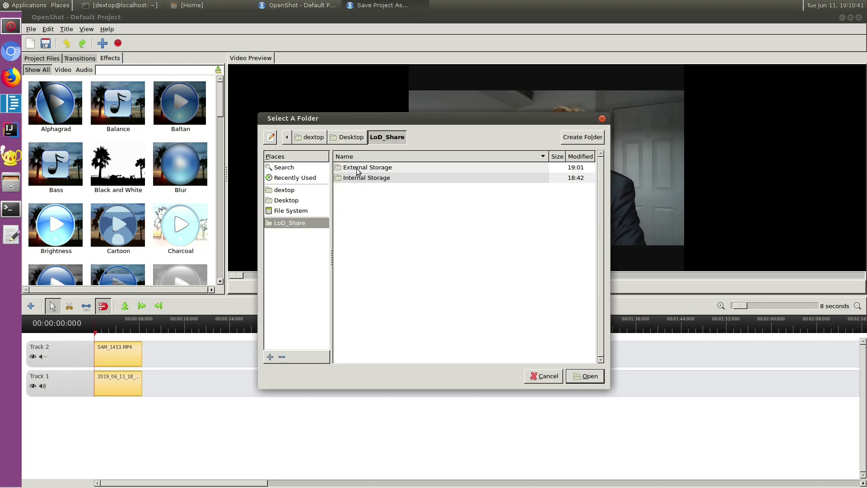
pyautogui.doubleClick(391, 170)
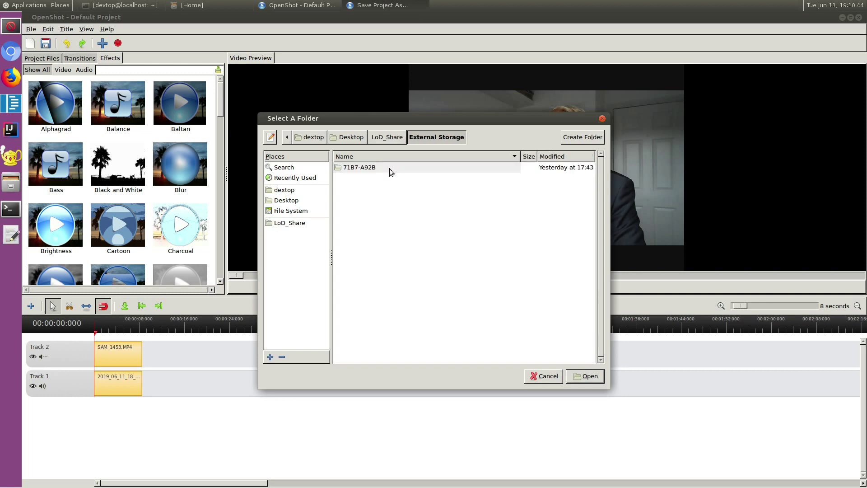
pyautogui.click(384, 138)
pyautogui.click(365, 178)
pyautogui.doubleClick(365, 179)
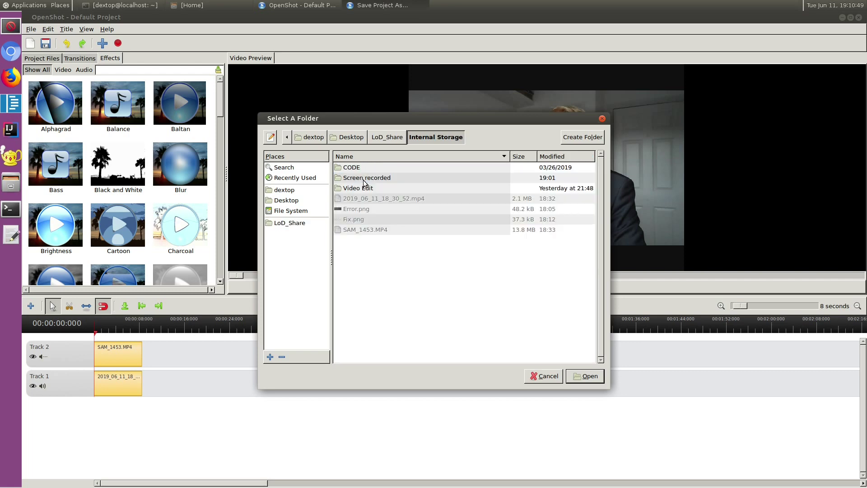
pyautogui.click(372, 189)
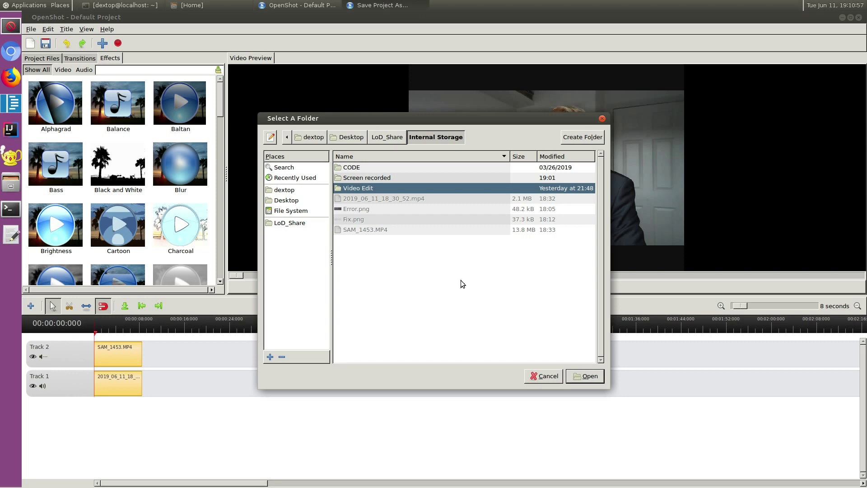
pyautogui.click(585, 376)
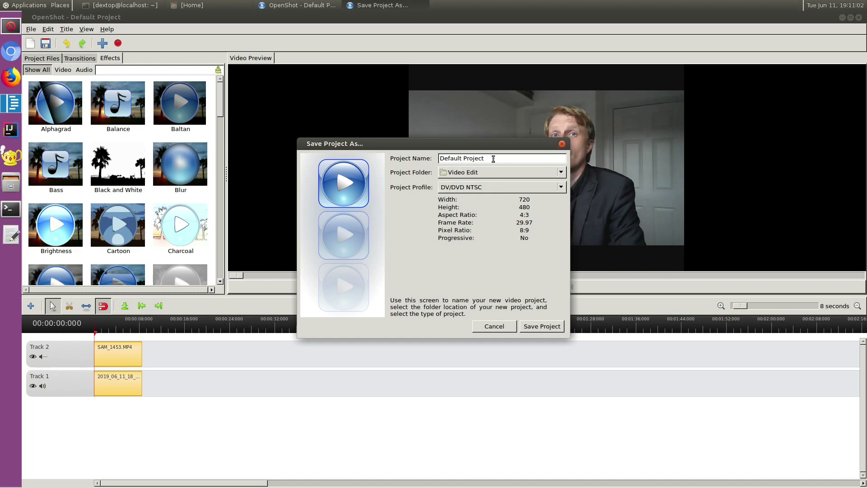
# Choose the HD 1080p 30 fps profile and save, overwriting Default Project.osp
pyautogui.click(495, 189)
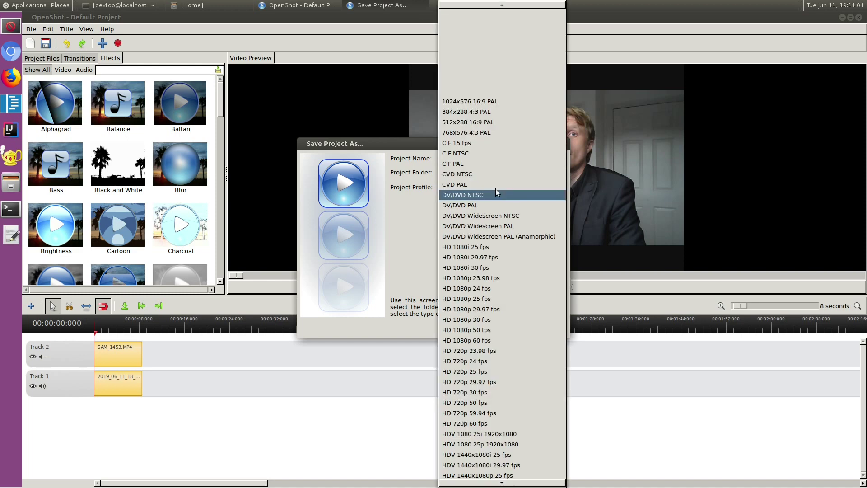
pyautogui.click(494, 319)
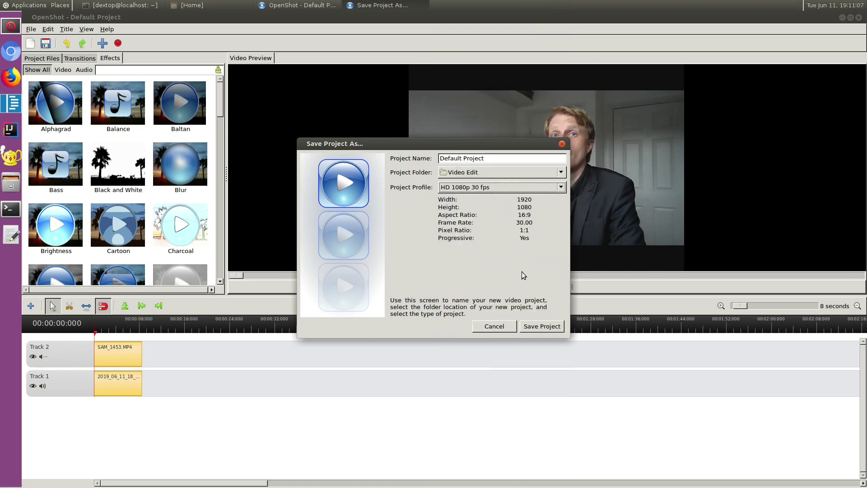
pyautogui.click(542, 327)
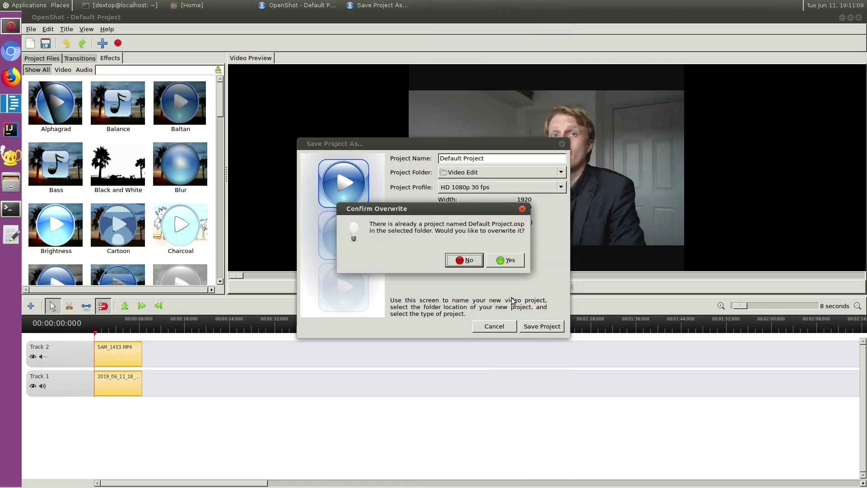
pyautogui.click(513, 264)
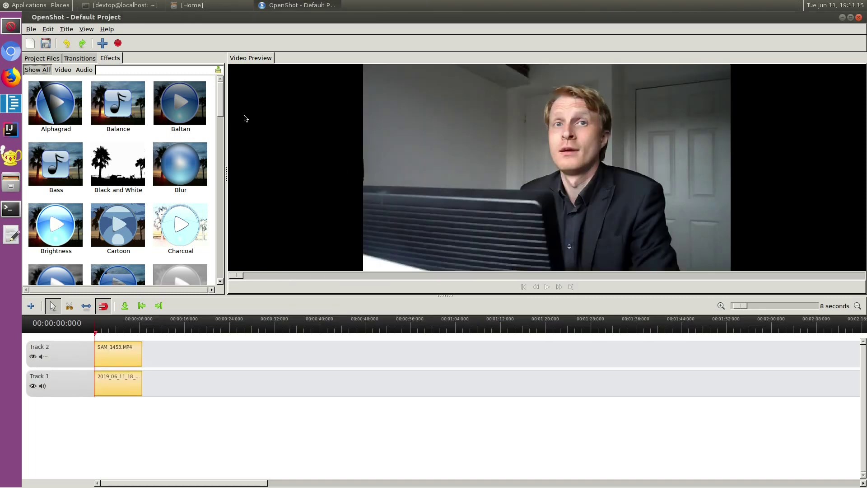
# In Export Video's Advanced tab, expand Audio and Video settings and browse the video codecs unchanged
pyautogui.click(117, 44)
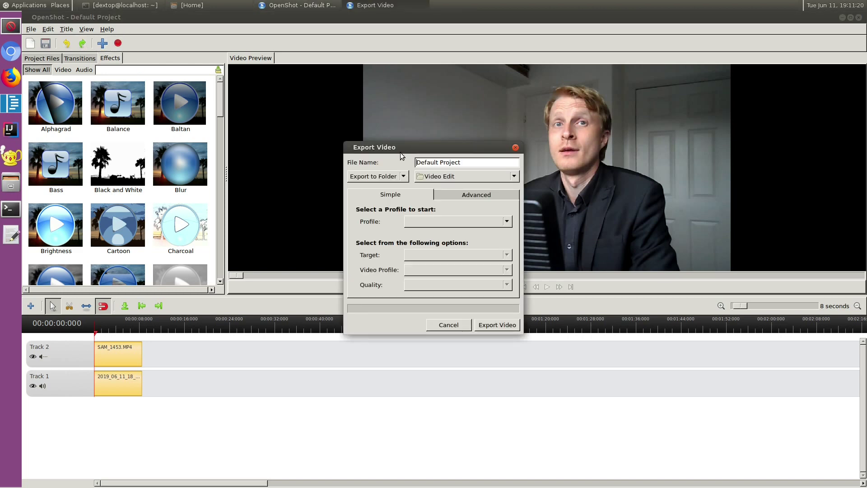
pyautogui.click(475, 197)
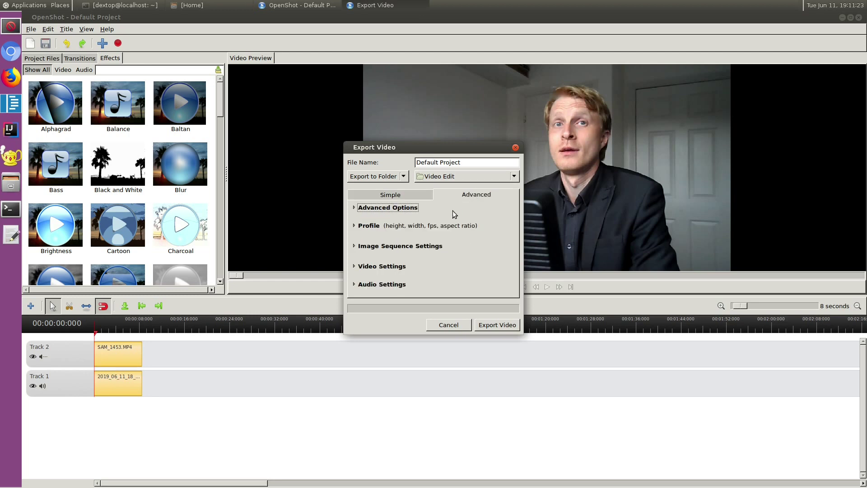
pyautogui.click(395, 286)
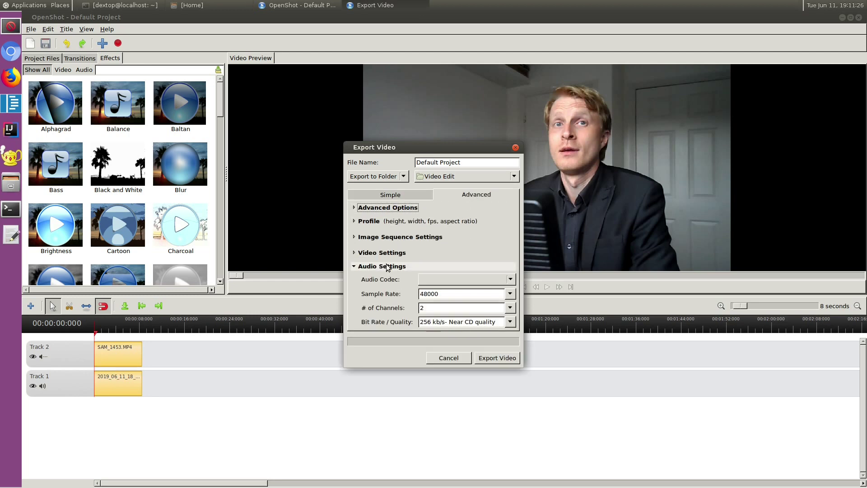
pyautogui.click(390, 254)
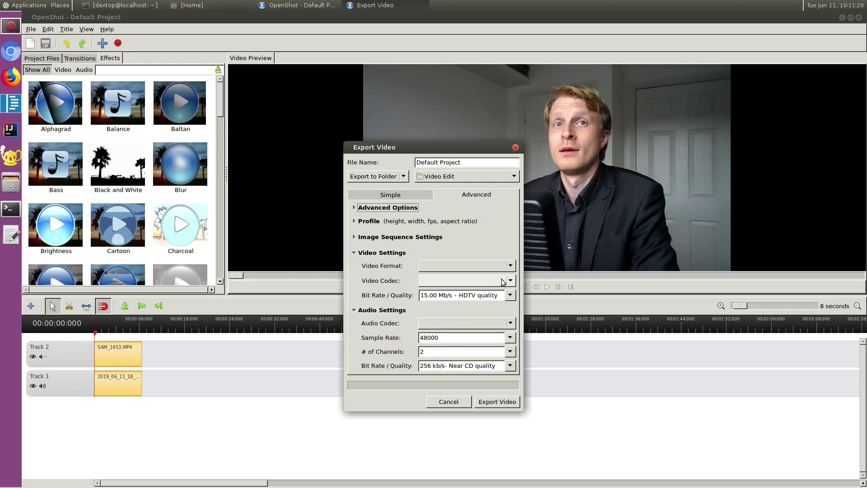
pyautogui.click(474, 281)
pyautogui.scroll(-5, 474, 264)
pyautogui.scroll(-8, 474, 255)
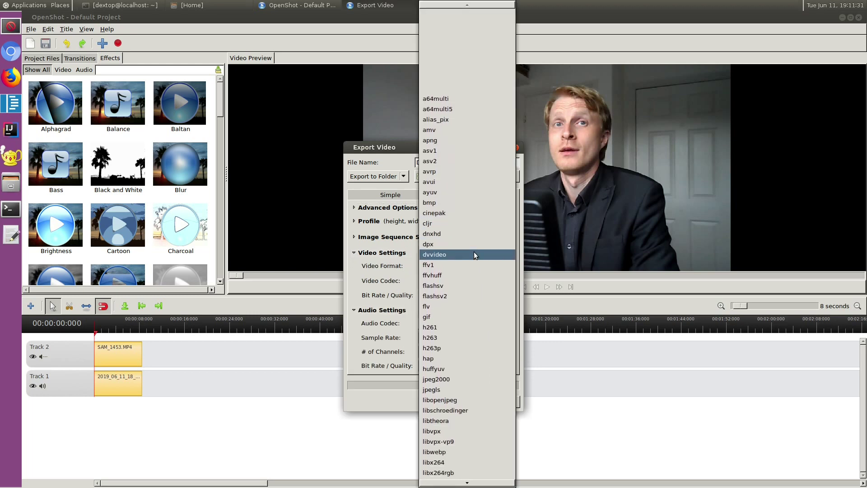
pyautogui.scroll(-4, 473, 250)
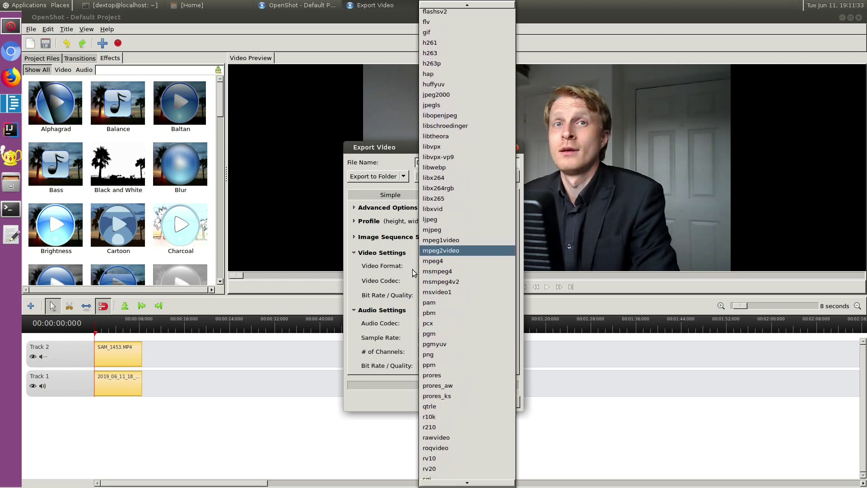
pyautogui.click(364, 284)
# Browse the audio codec list without choosing one and return to the Simple tab
pyautogui.click(458, 325)
pyautogui.scroll(-5, 449, 301)
pyautogui.scroll(-8, 451, 298)
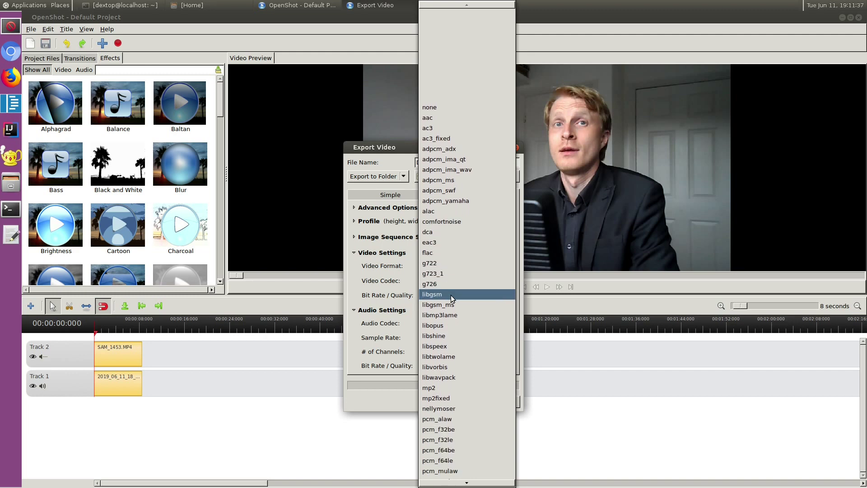
pyautogui.scroll(-5, 452, 298)
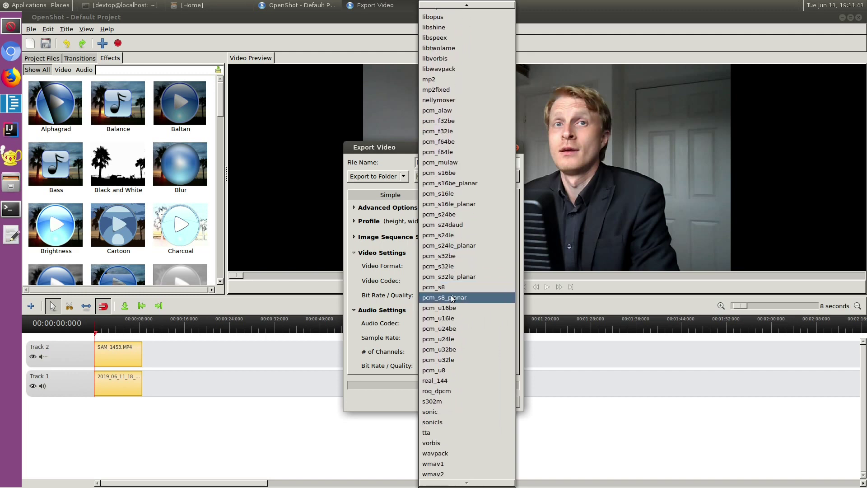
pyautogui.click(361, 289)
pyautogui.click(385, 198)
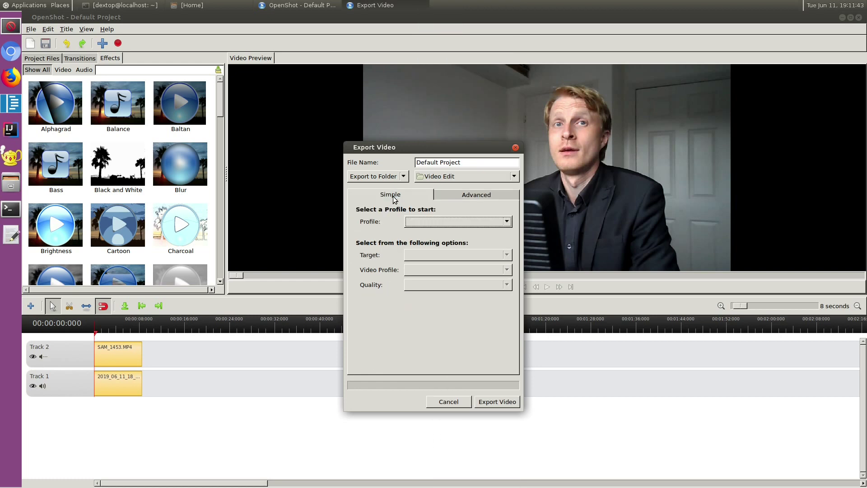
# Set export to All Formats, MP4 (h.264), HD 1080p 30 fps, High quality
pyautogui.click(431, 221)
pyautogui.click(449, 223)
pyautogui.click(449, 255)
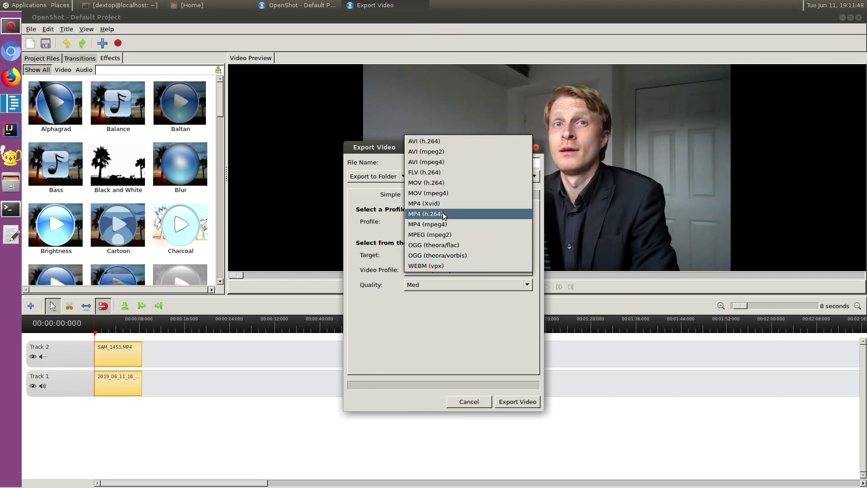
pyautogui.click(444, 214)
pyautogui.click(466, 270)
pyautogui.click(446, 283)
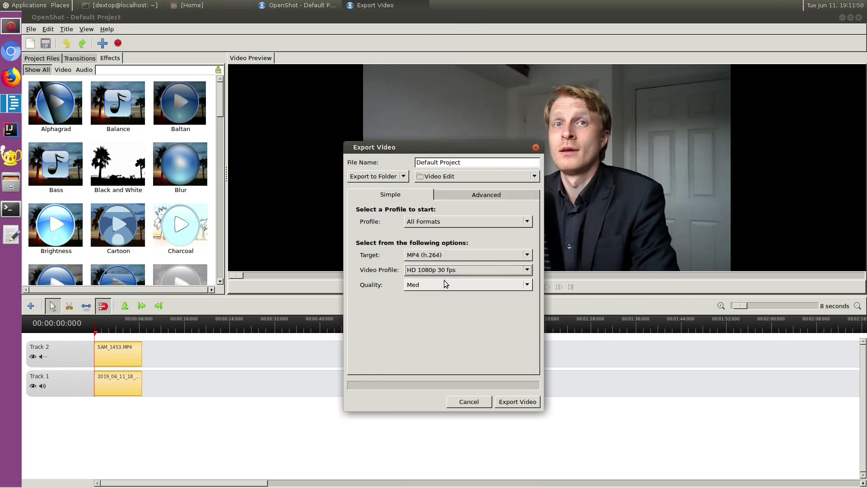
pyautogui.click(470, 284)
pyautogui.click(430, 297)
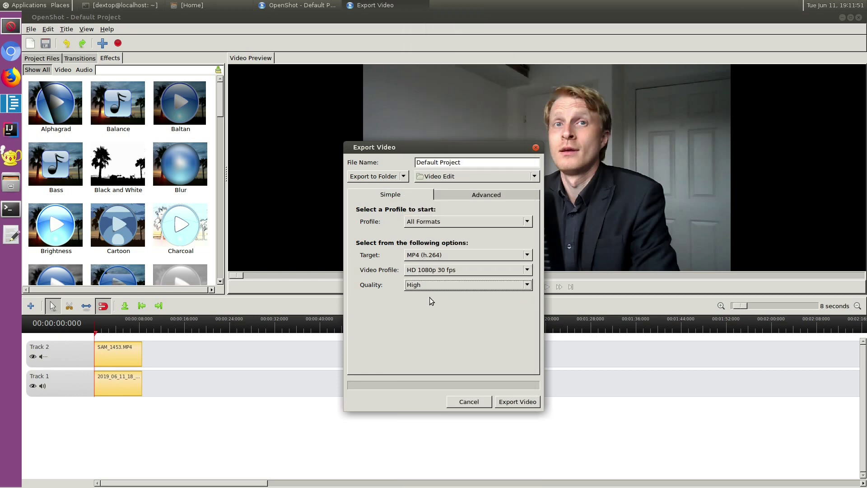
# Set the export folder to Internal Storage within LoD_Share
pyautogui.click(535, 177)
pyautogui.click(518, 192)
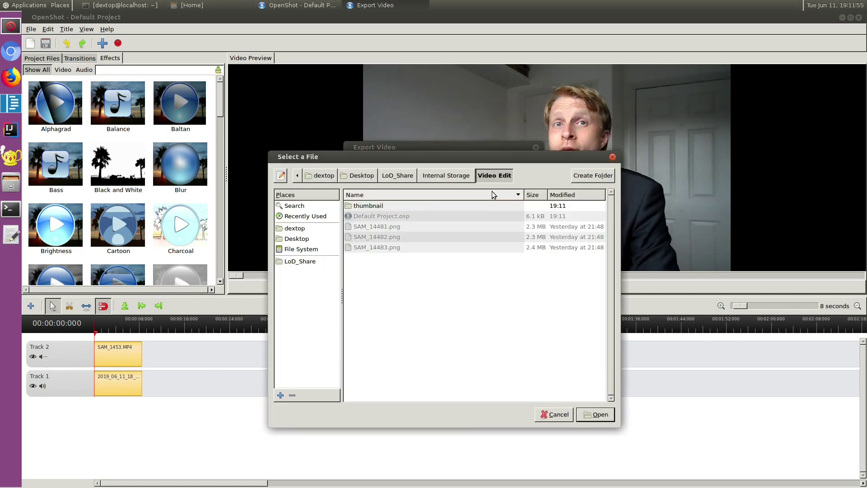
pyautogui.click(445, 178)
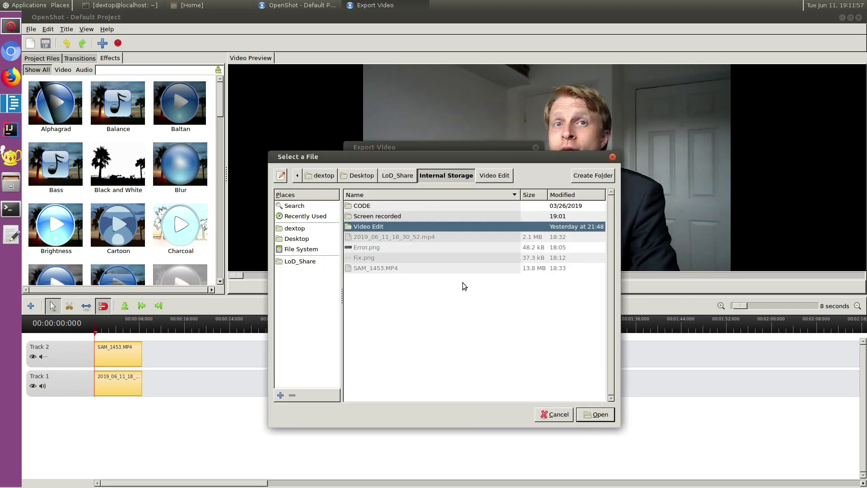
pyautogui.click(397, 176)
pyautogui.click(600, 414)
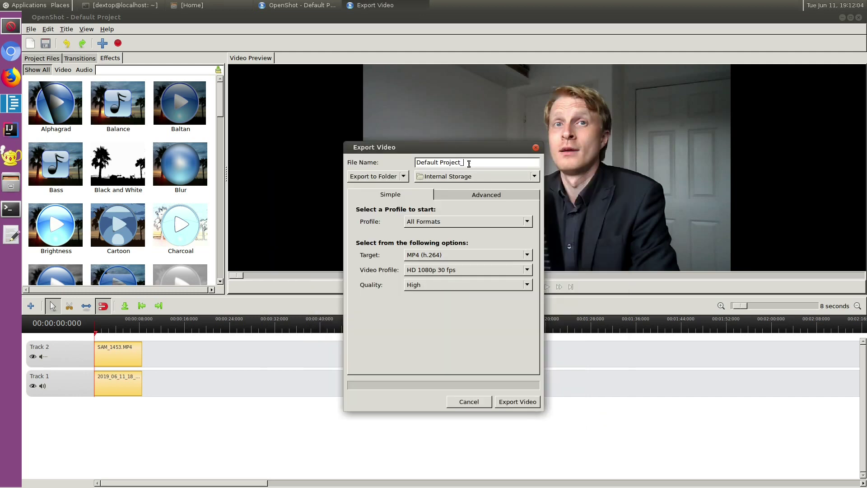
# Rename the output to 'my voice', export it, and close OpenShot once the export completes
pyautogui.tripleClick(468, 164)
pyautogui.write('my voice')
pyautogui.click(515, 402)
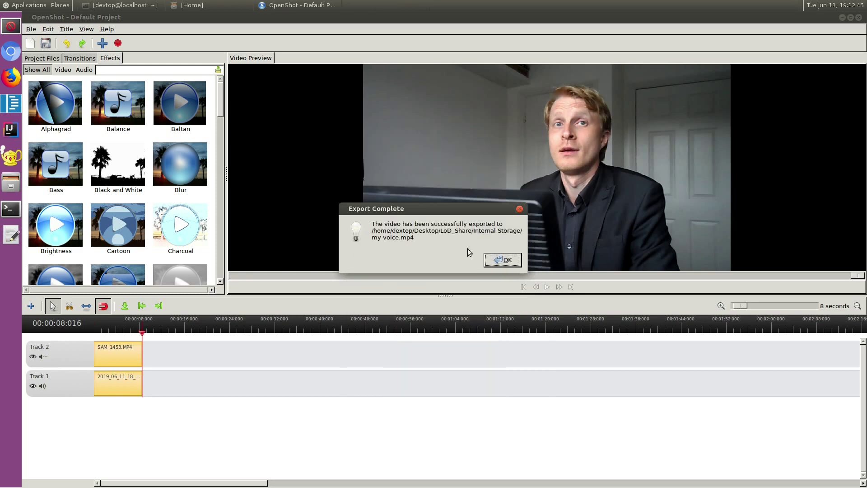
pyautogui.click(506, 260)
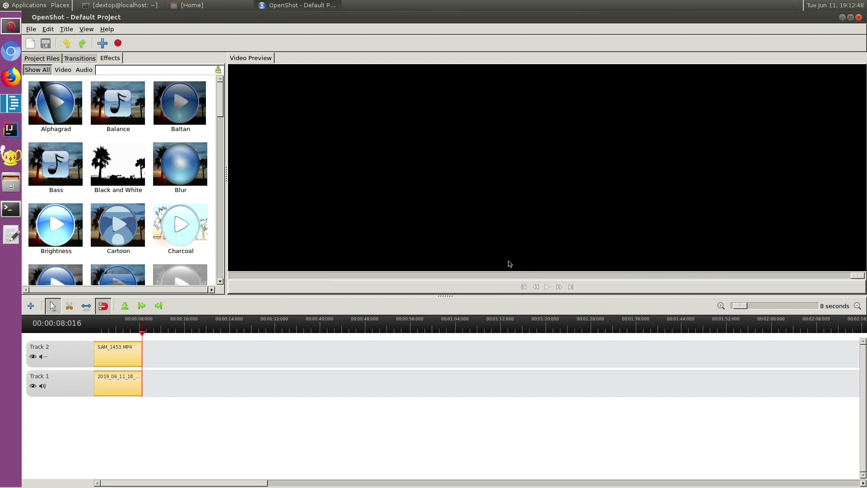
pyautogui.click(859, 18)
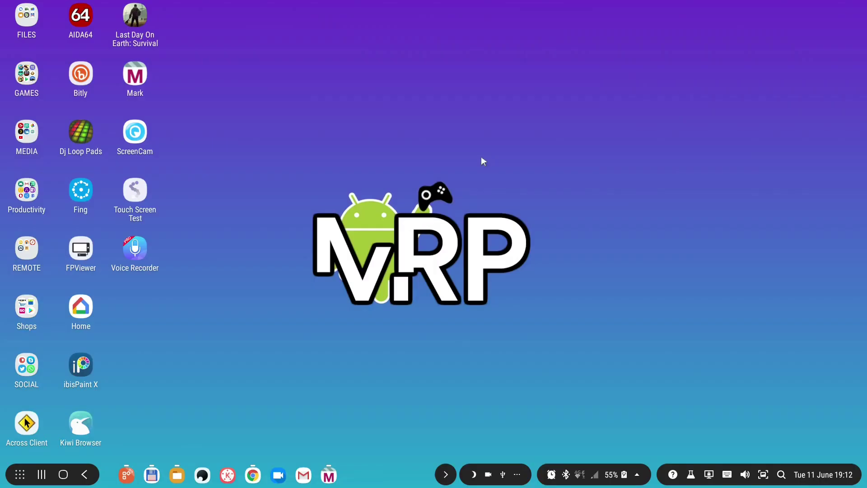
# Locate my voice.mp4 in My Files' LoD_Share folder and choose Open with
pyautogui.click(177, 474)
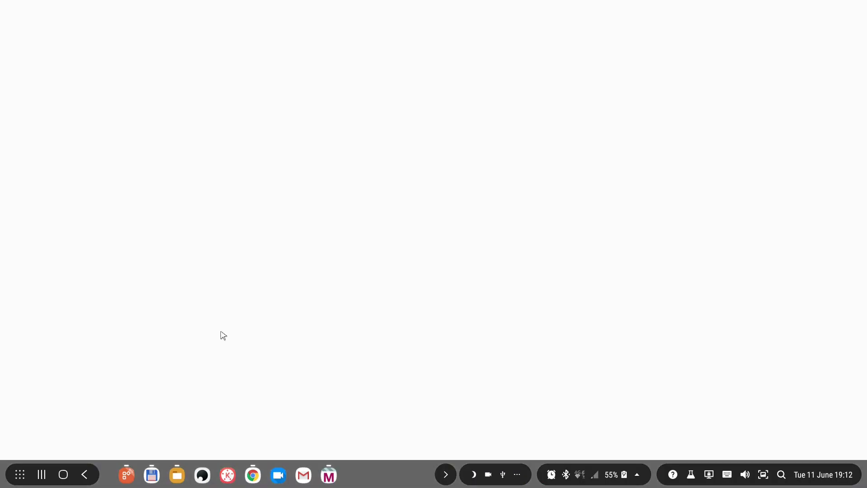
pyautogui.scroll(-3, 111, 303)
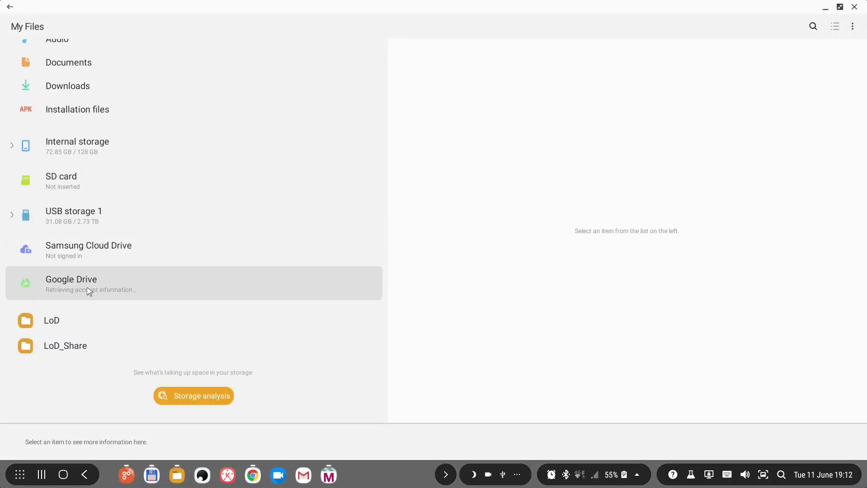
pyautogui.click(83, 352)
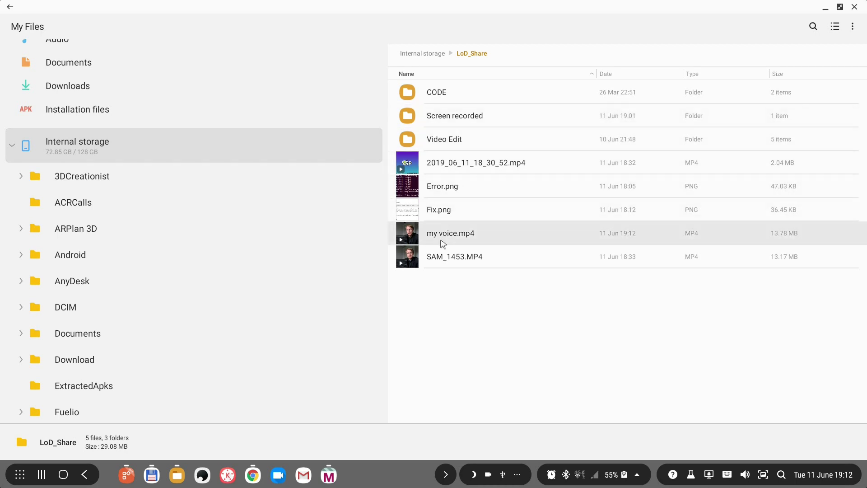
pyautogui.rightClick(451, 236)
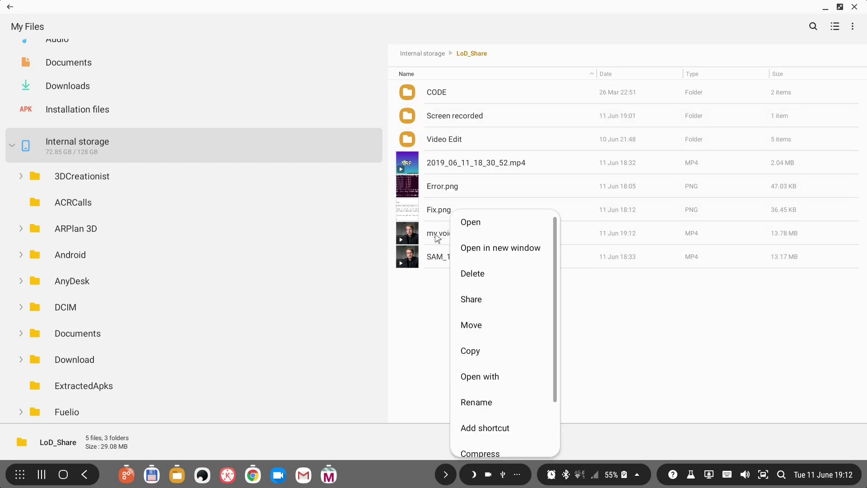
pyautogui.click(438, 237)
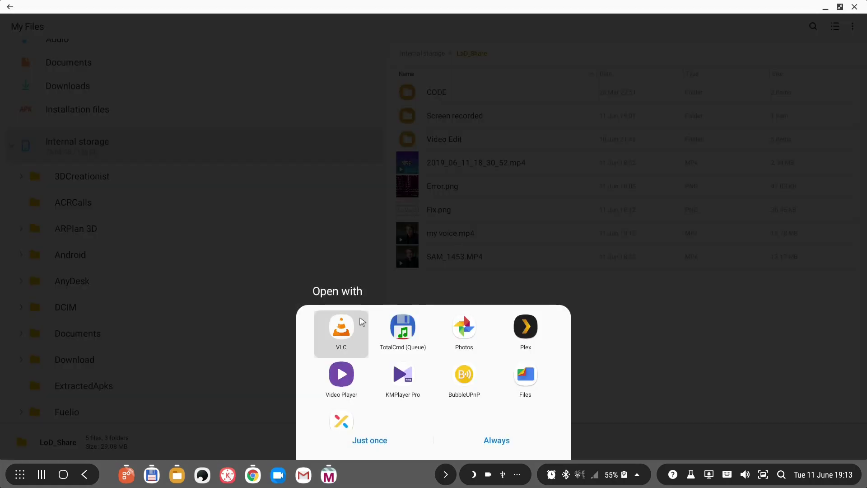
# Watch my voice.mp4 in VLC, peek into the Screen recorded folder, then switch to the Ubuntu desktop
pyautogui.click(353, 328)
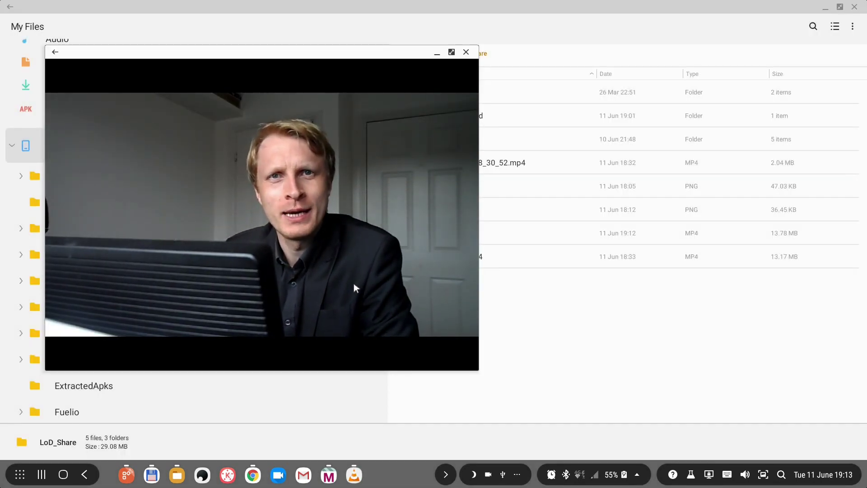
pyautogui.click(354, 229)
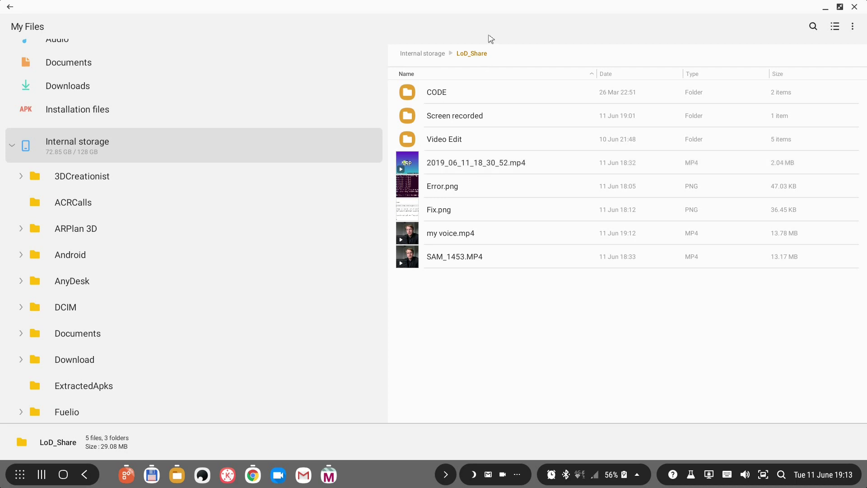
pyautogui.doubleClick(457, 127)
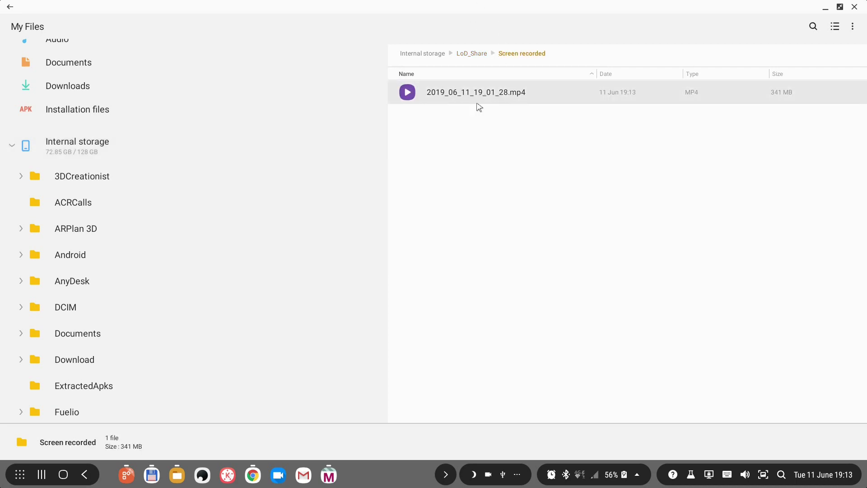
pyautogui.click(473, 54)
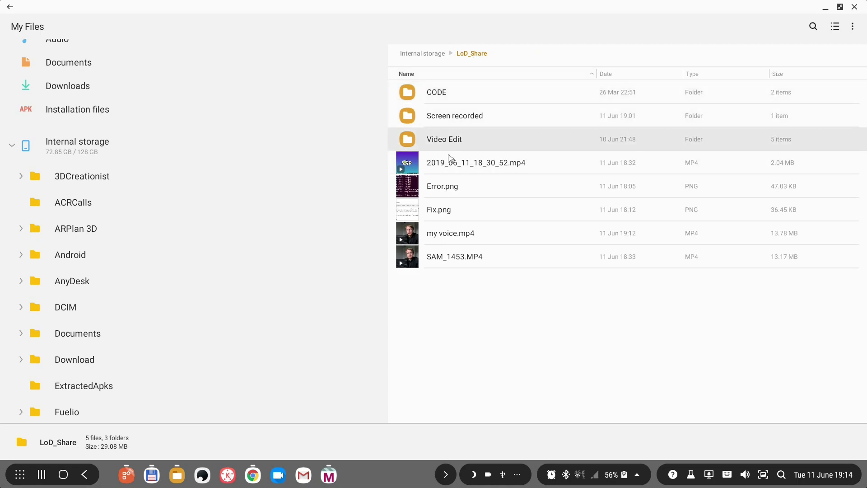
pyautogui.click(126, 475)
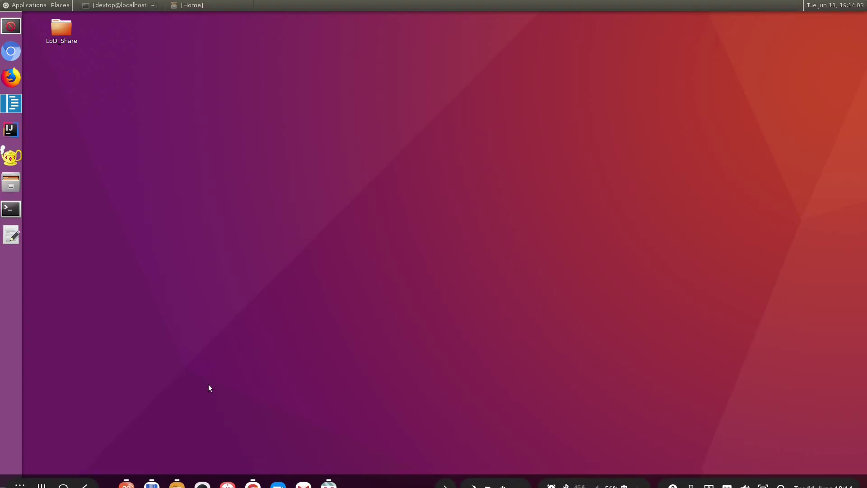
# Launch OpenShot Video Editor from Applications > Sound & Video
pyautogui.click(39, 6)
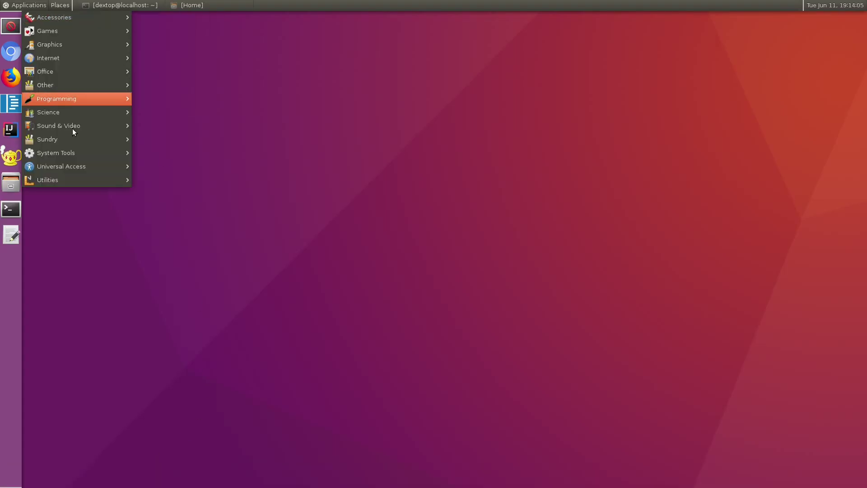
pyautogui.moveTo(104, 127)
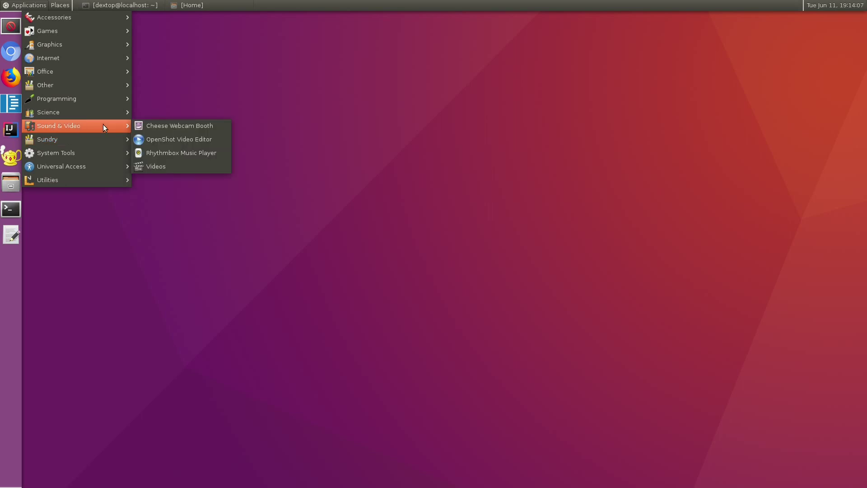
pyautogui.click(163, 138)
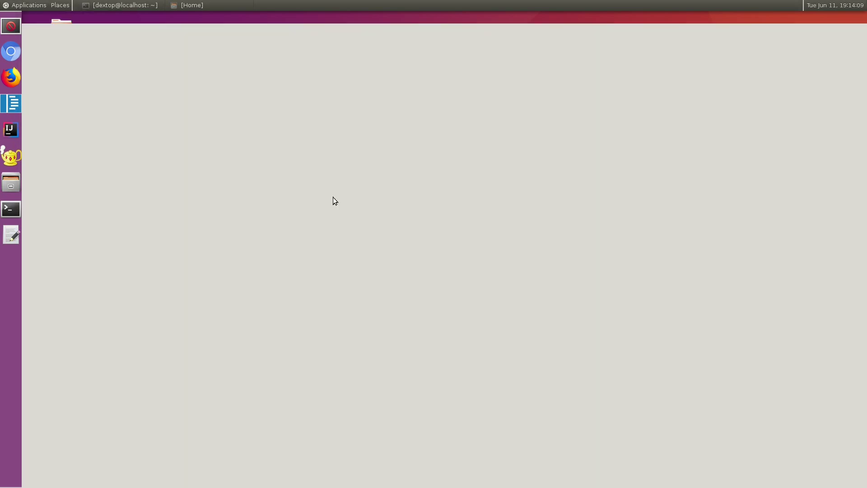